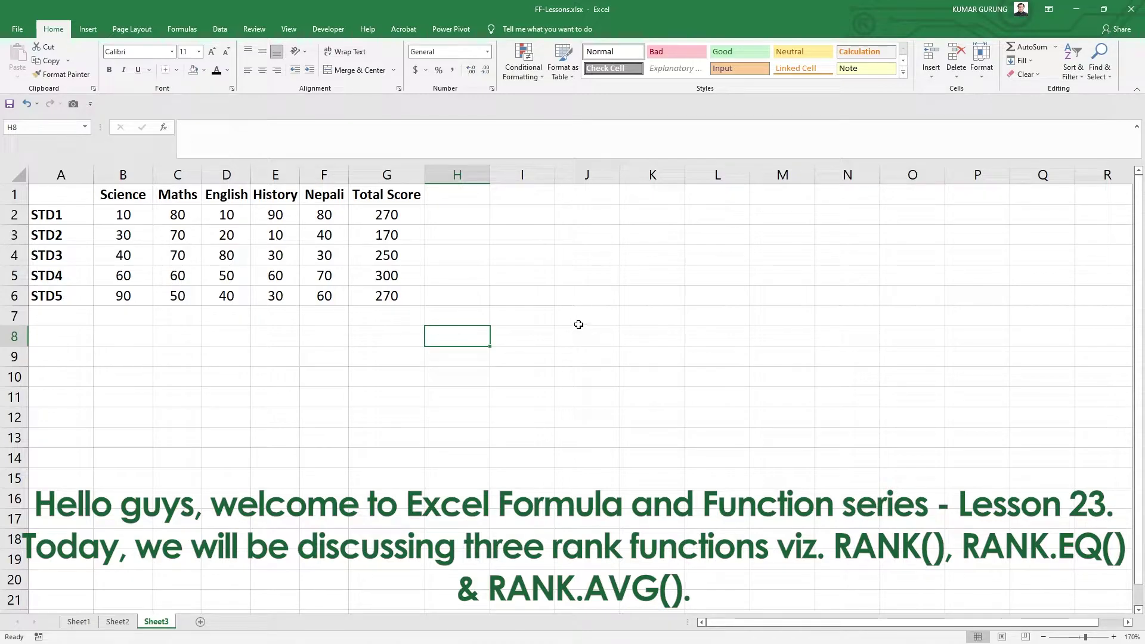
# Step: Review the sheet: student names STD1–STD3, the Science header and the five Total Score values
pyautogui.hotkey('ctrl', 'Home')
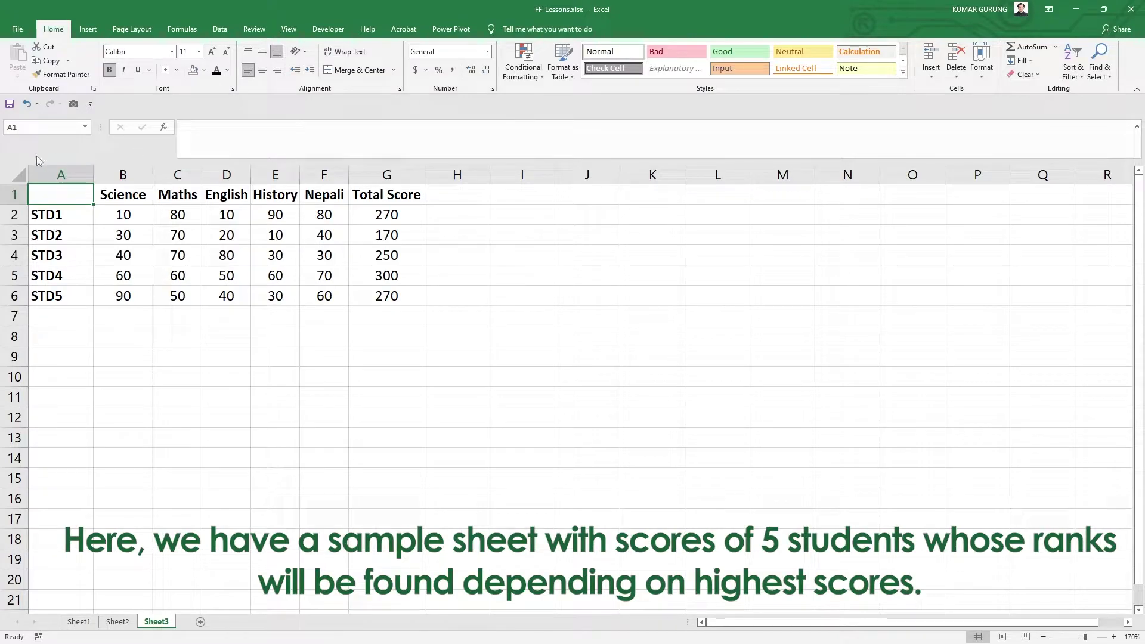
pyautogui.moveTo(60, 216); pyautogui.dragTo(62, 296)
pyautogui.click(146, 197)
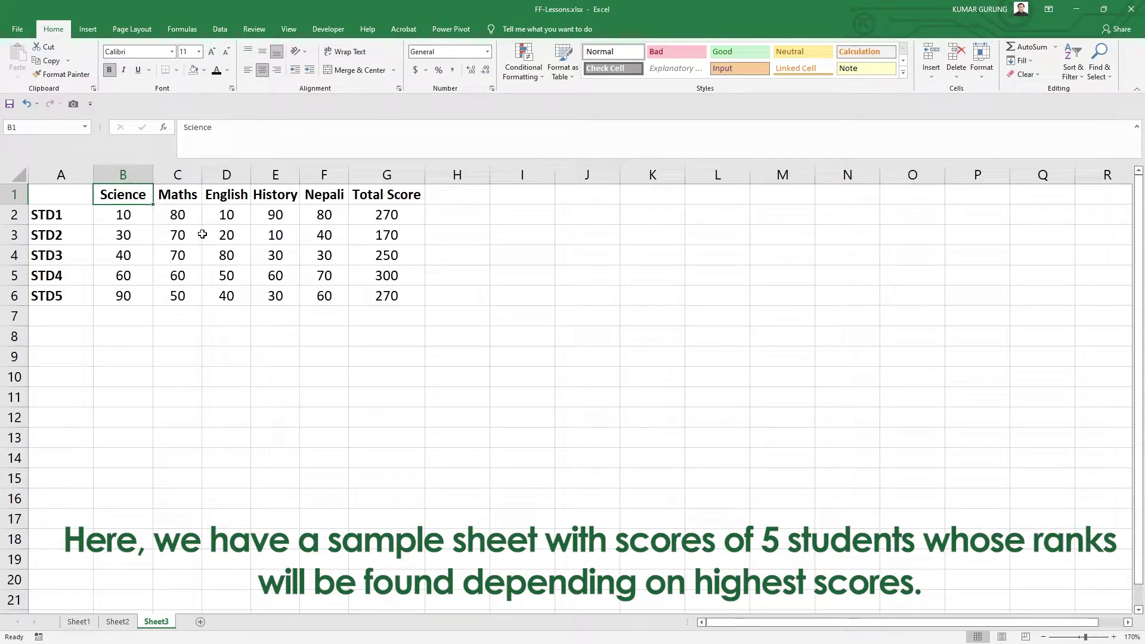
pyautogui.moveTo(384, 213); pyautogui.dragTo(381, 294)
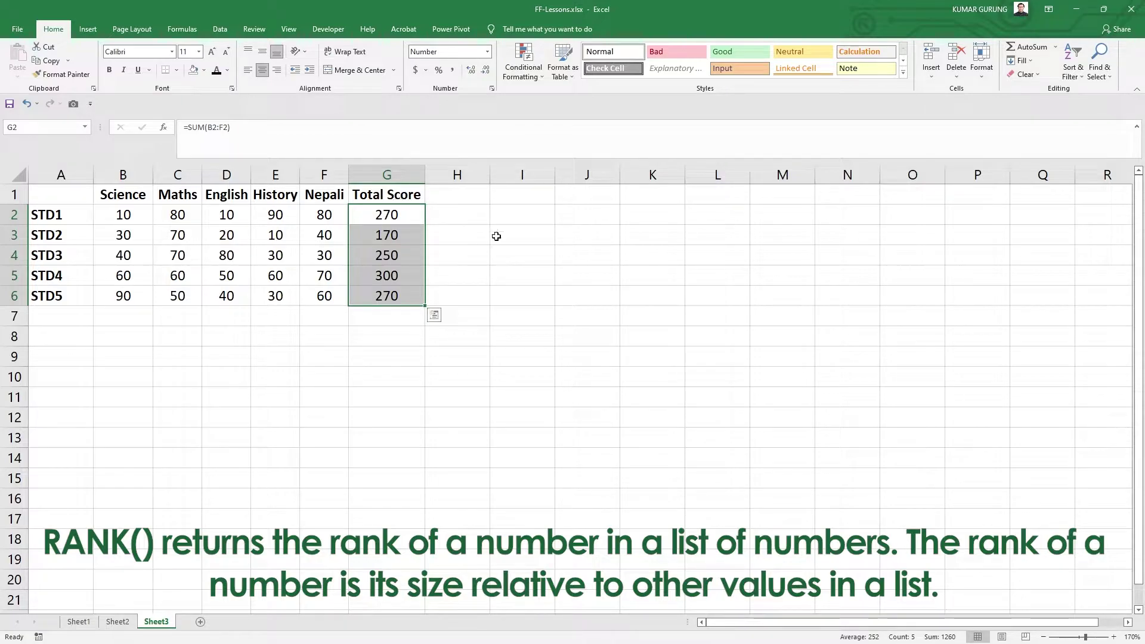
# Step: Start a RANK formula in H2 ranking G2 against the Total Score range G2:G6
pyautogui.click(464, 219)
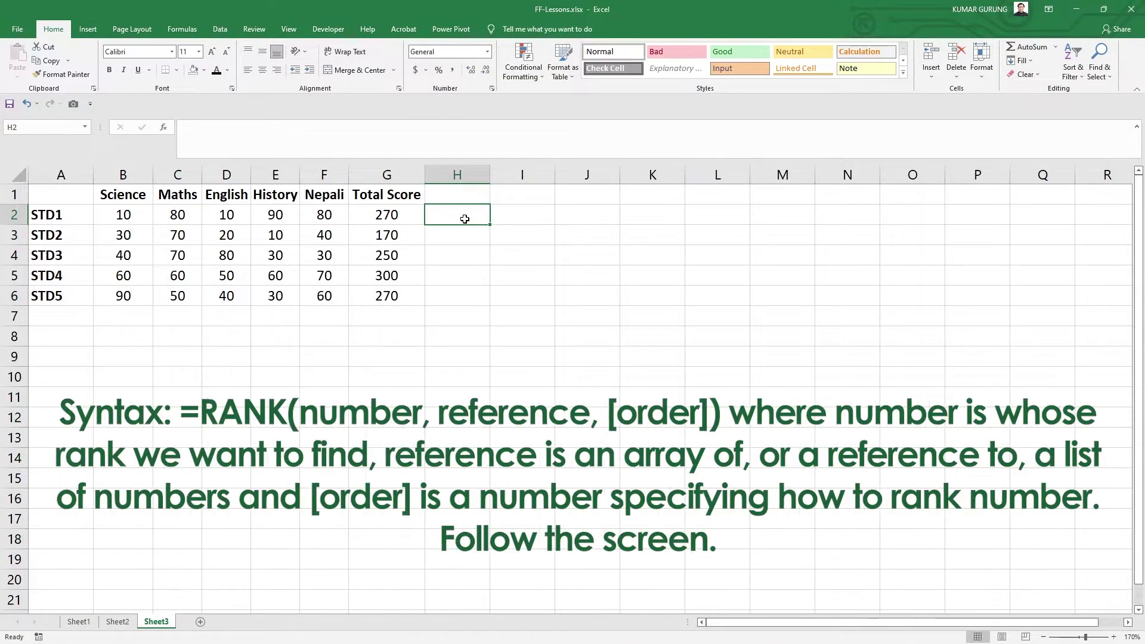
pyautogui.write('=')
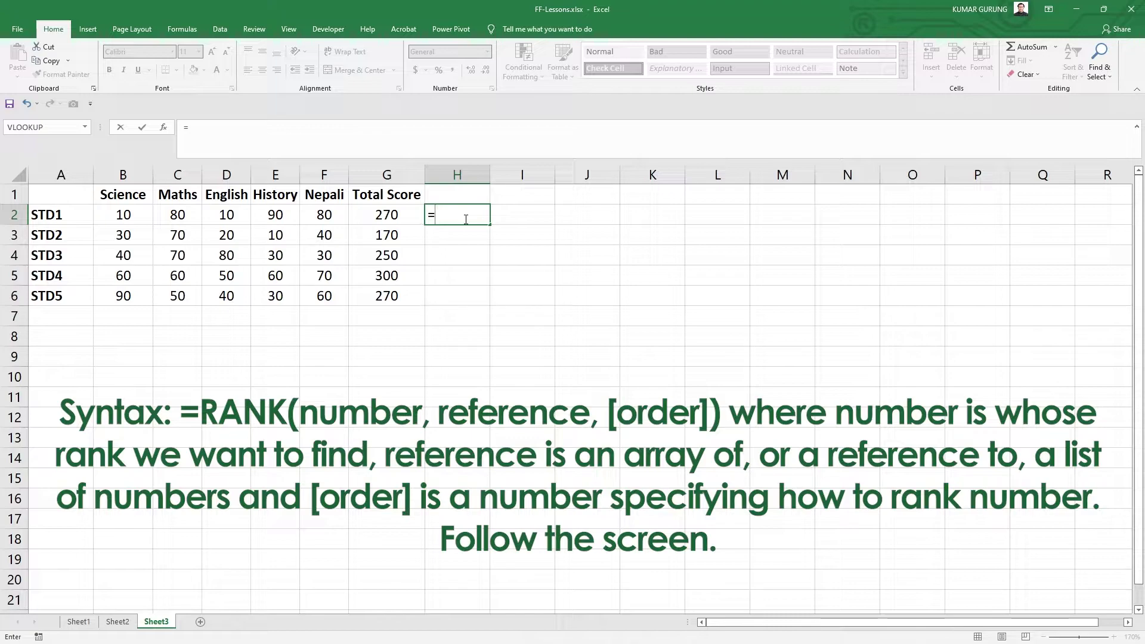
pyautogui.write('RANK')
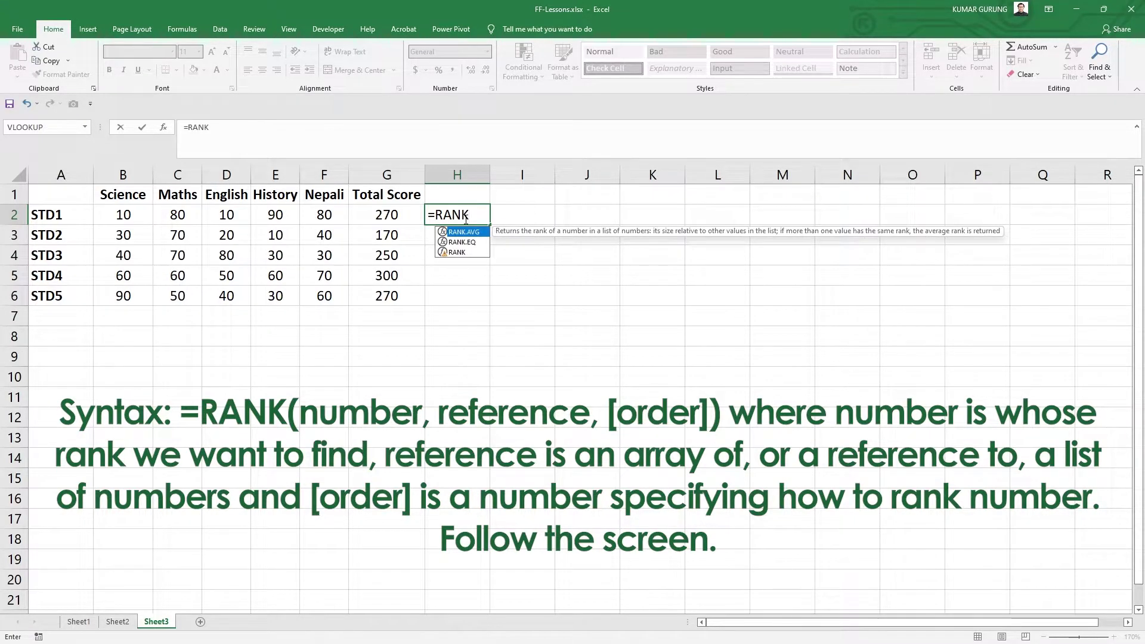
pyautogui.write('(')
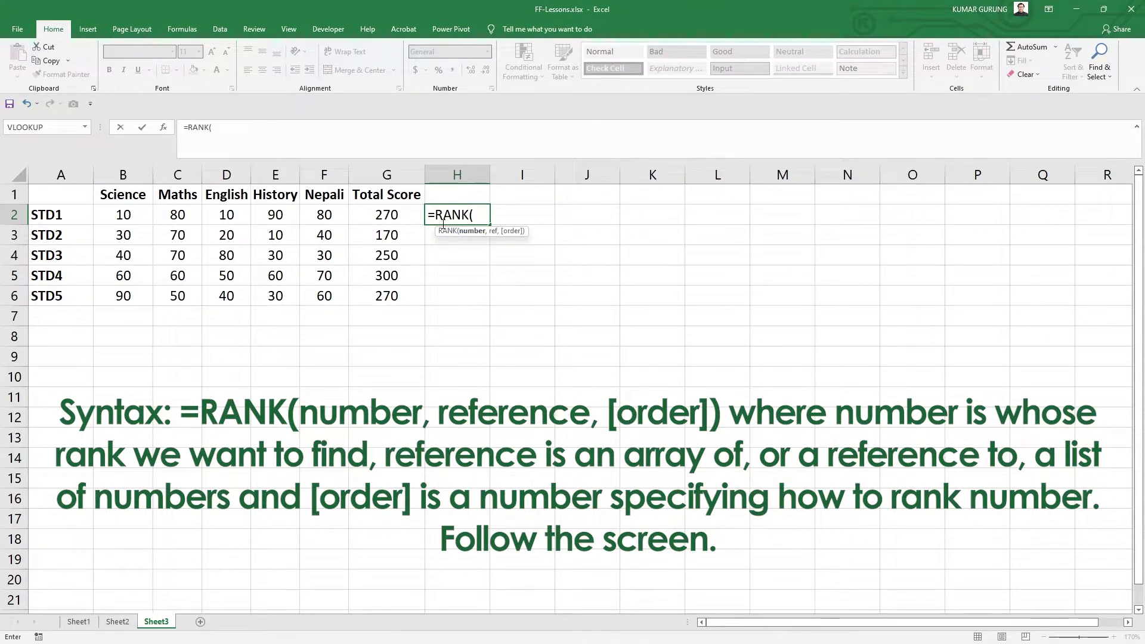
pyautogui.click(378, 216)
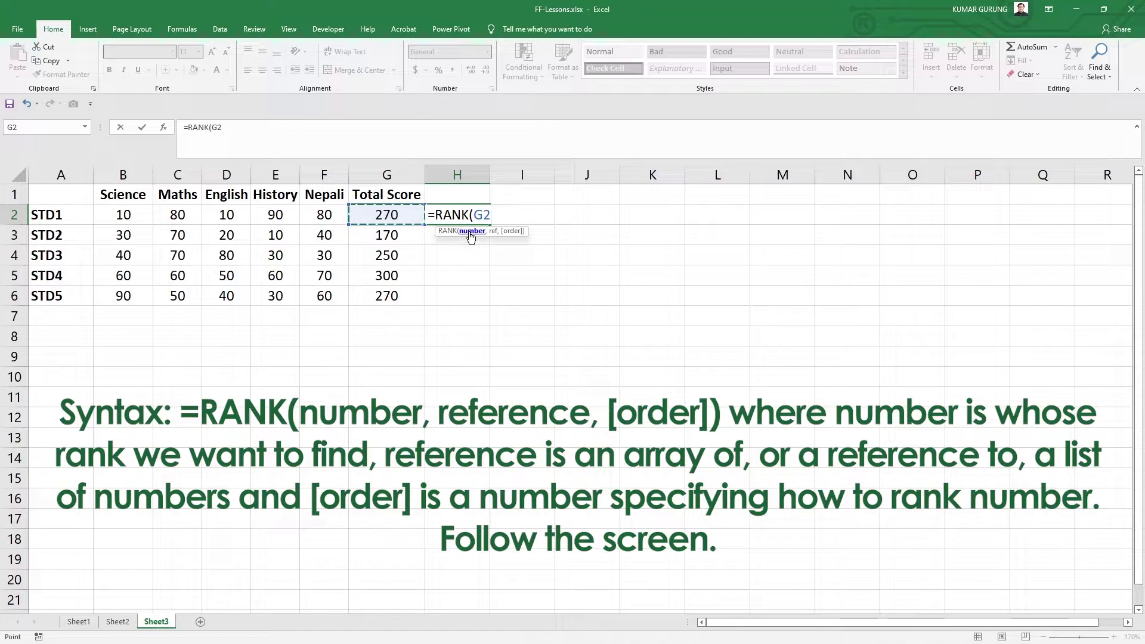
pyautogui.write(',')
pyautogui.moveTo(397, 224); pyautogui.dragTo(399, 297)
# Step: Lock the range as $G$2:$G$6 and commit =RANK(G2,$G$2:$G$6) in H2, showing 2
pyautogui.click(225, 126)
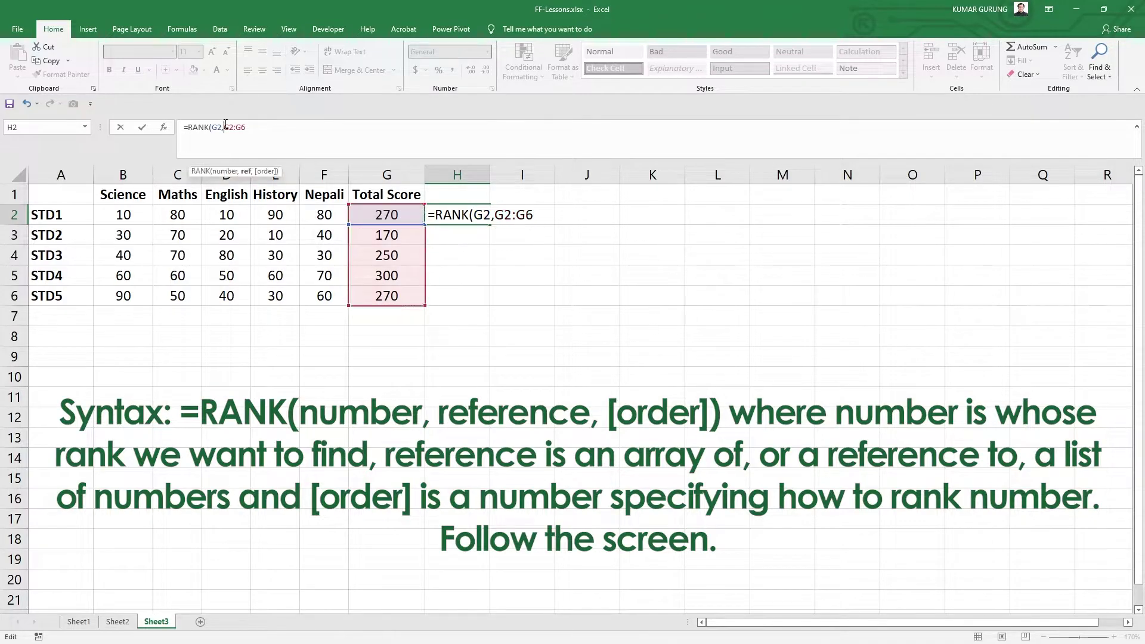
pyautogui.write('$G$')
pyautogui.press('Right')
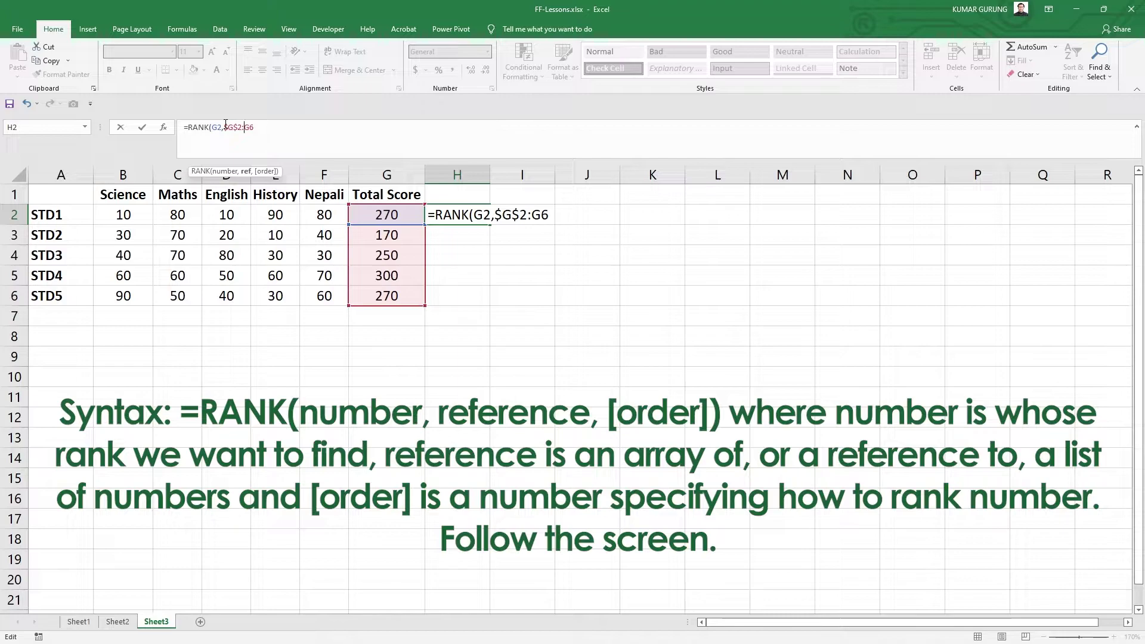
pyautogui.write('$')
pyautogui.press('Right')
pyautogui.write('$6')
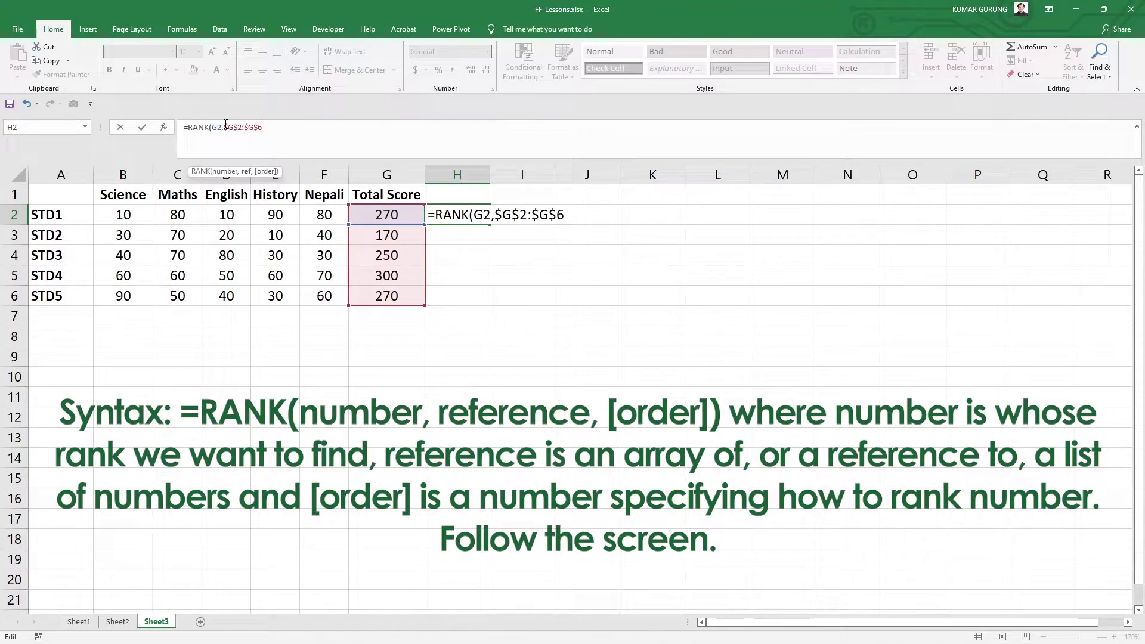
pyautogui.write(',')
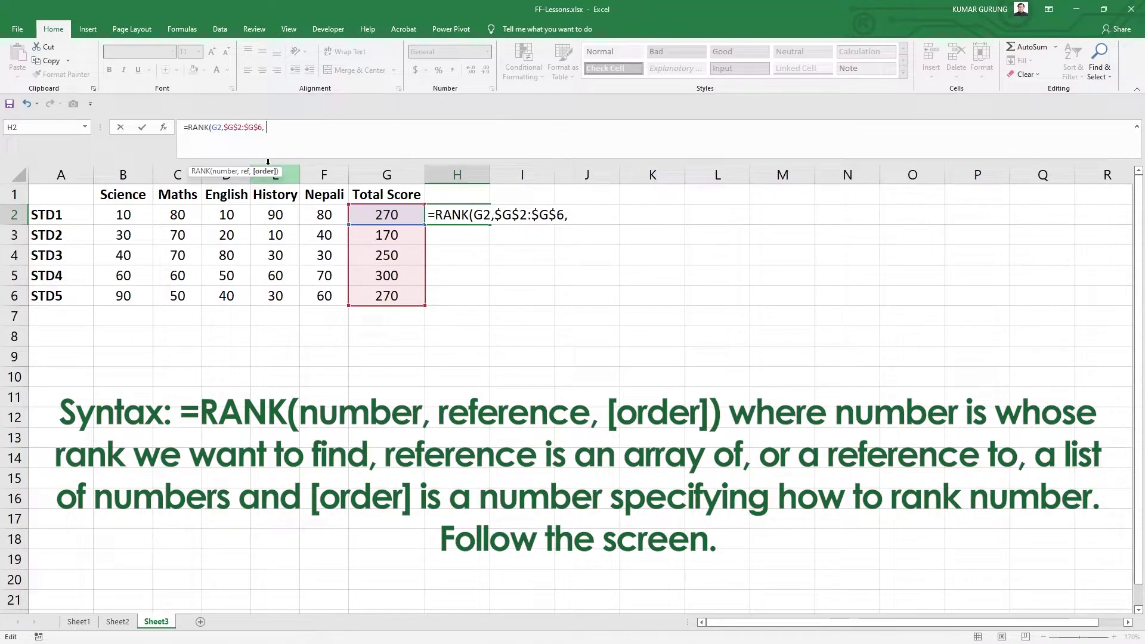
pyautogui.press('BackSpace')
pyautogui.write(')')
pyautogui.press('Return')
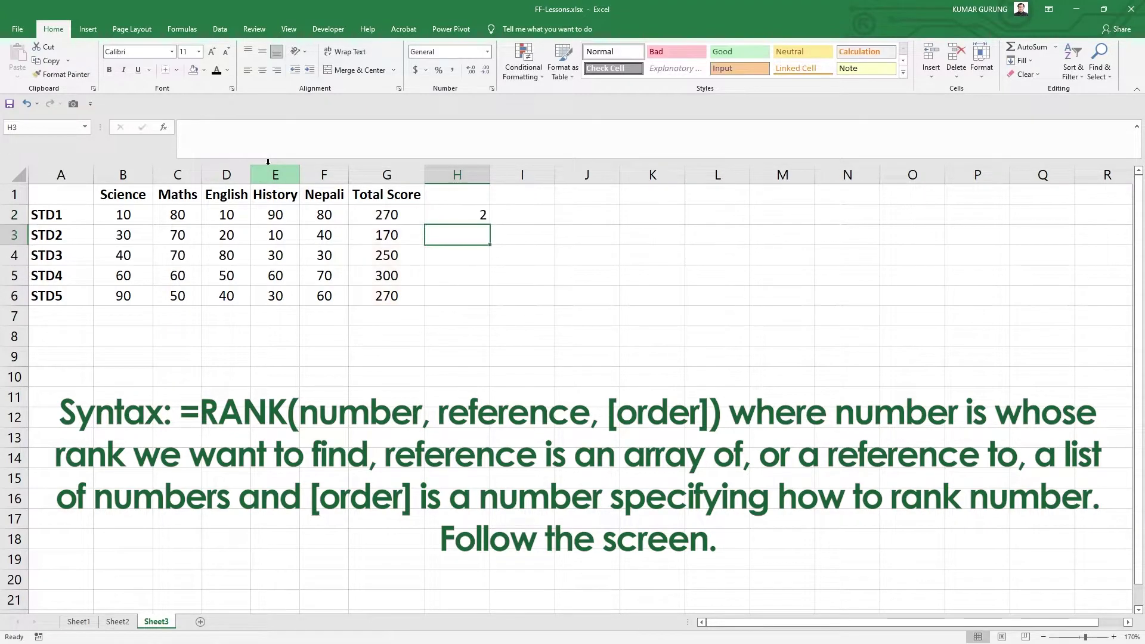
pyautogui.click(453, 219)
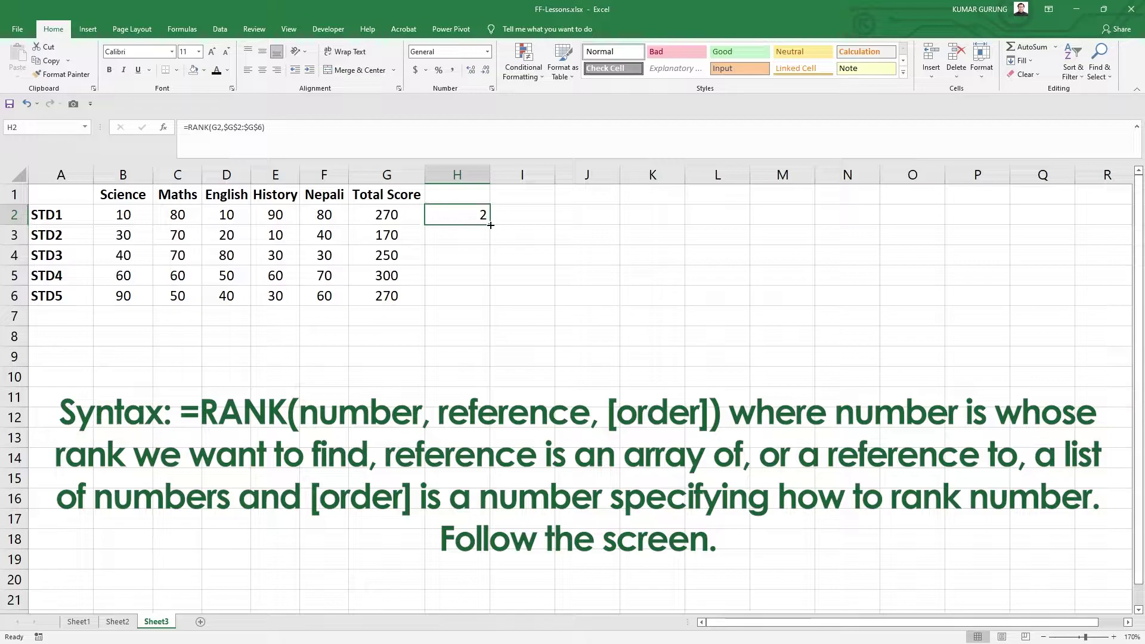
pyautogui.moveTo(490, 225); pyautogui.dragTo(489, 310)
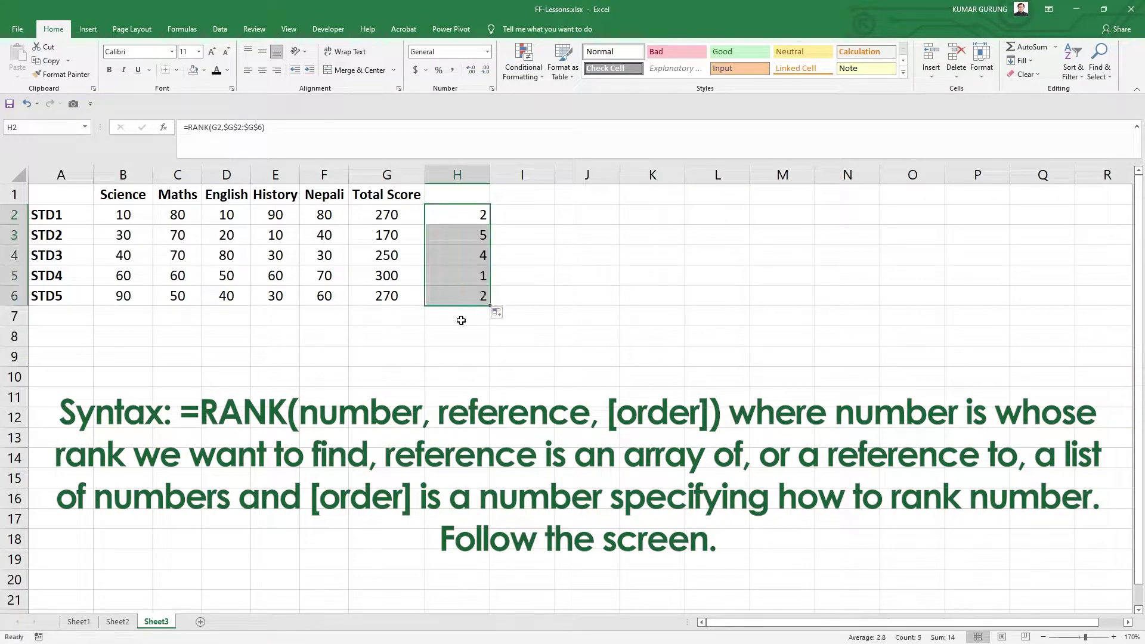
pyautogui.click(463, 318)
pyautogui.click(464, 212)
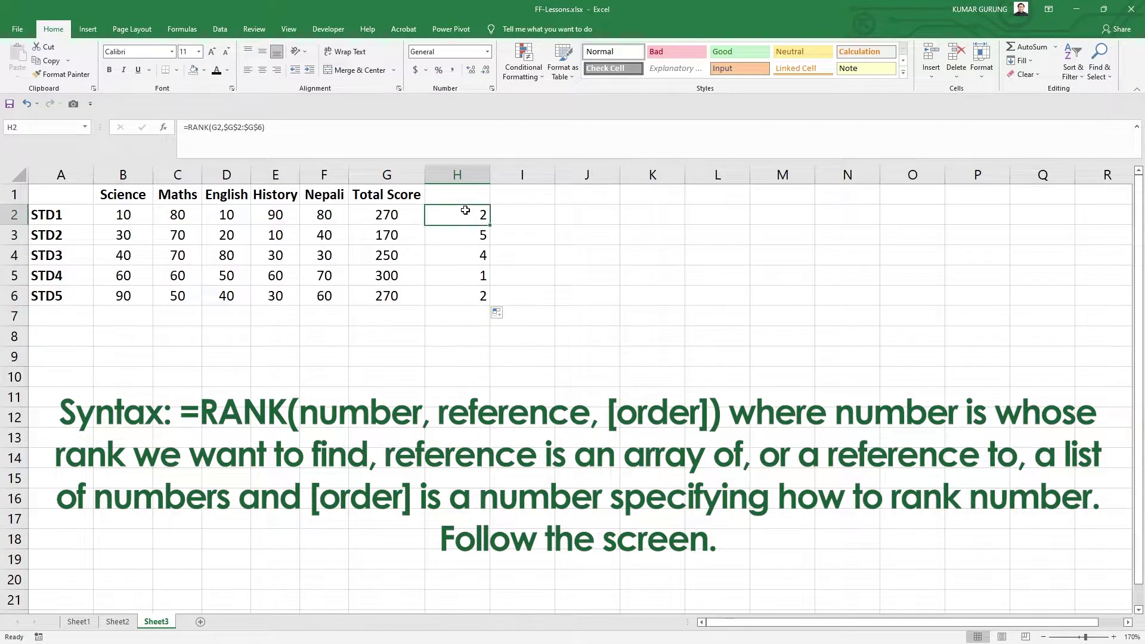
pyautogui.click(460, 277)
pyautogui.click(365, 279)
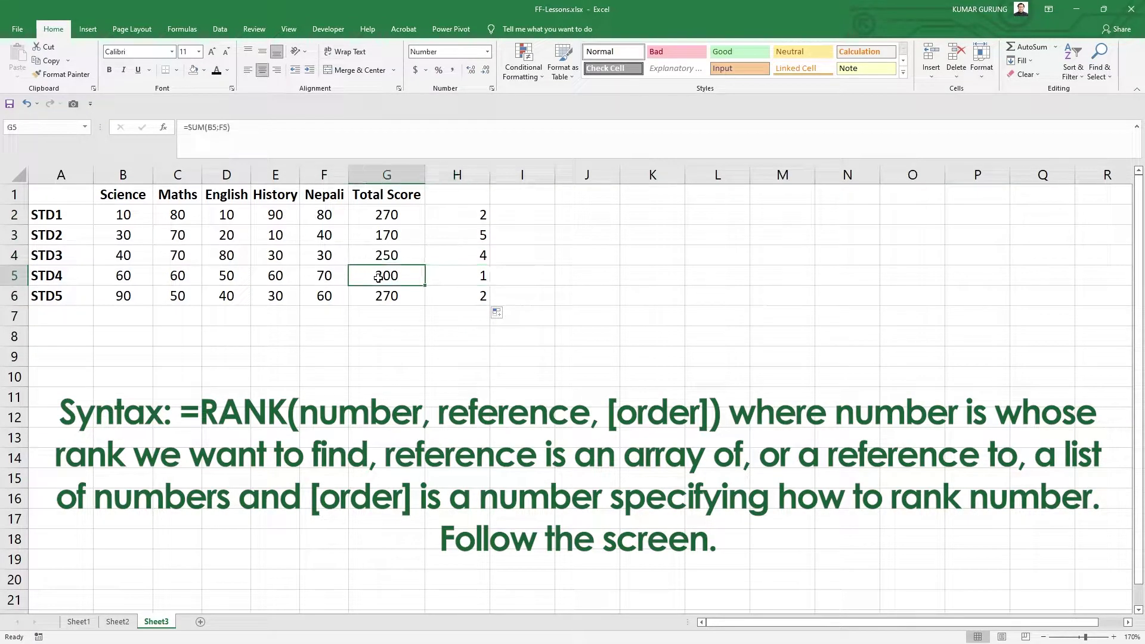
pyautogui.click(470, 273)
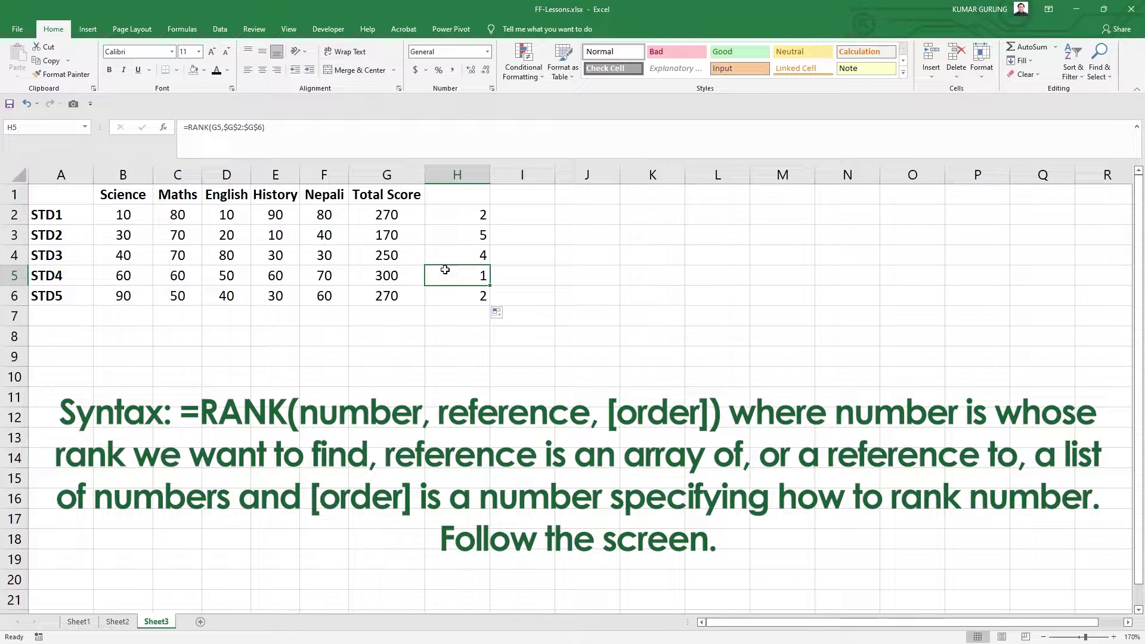
pyautogui.click(395, 297)
pyautogui.click(398, 215)
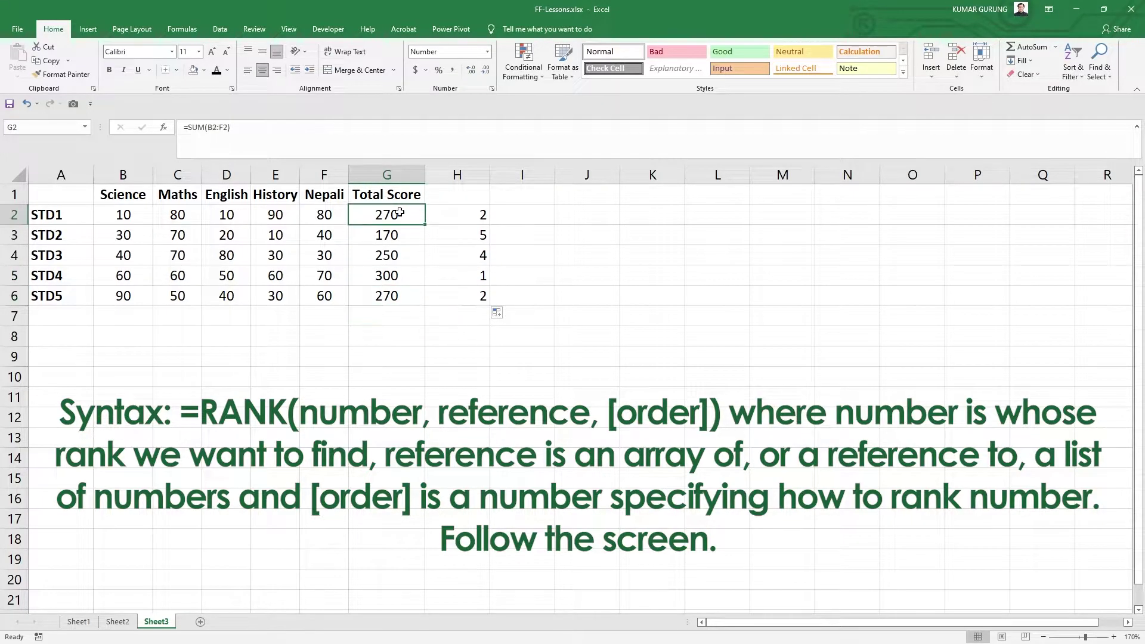
pyautogui.click(381, 299)
pyautogui.click(394, 216)
pyautogui.click(379, 302)
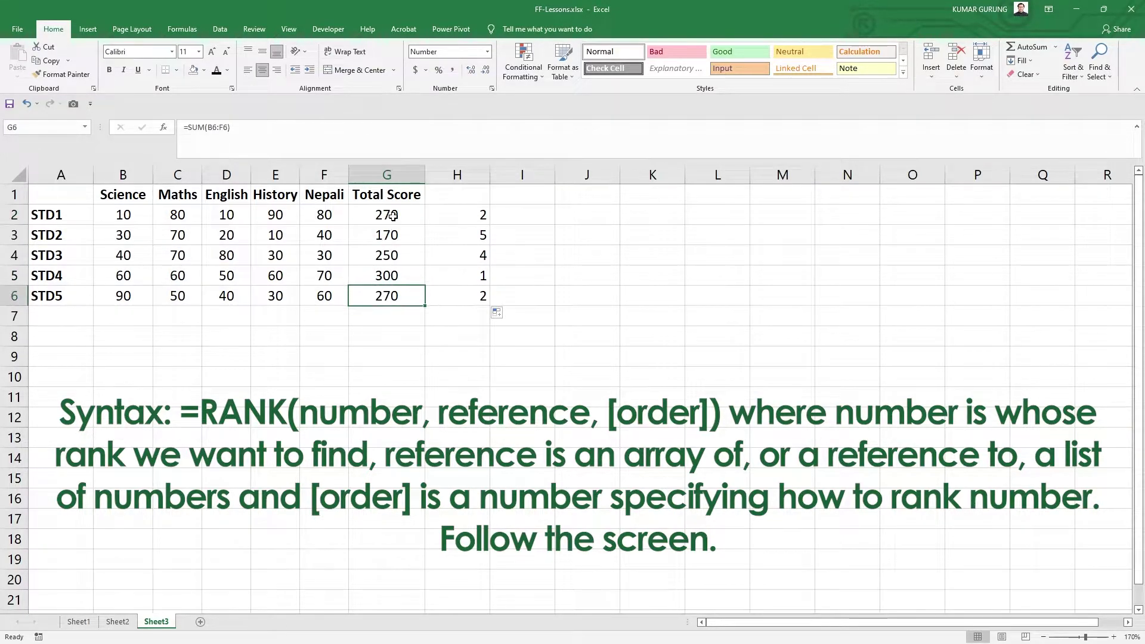
pyautogui.click(394, 216)
pyautogui.click(380, 292)
pyautogui.click(398, 216)
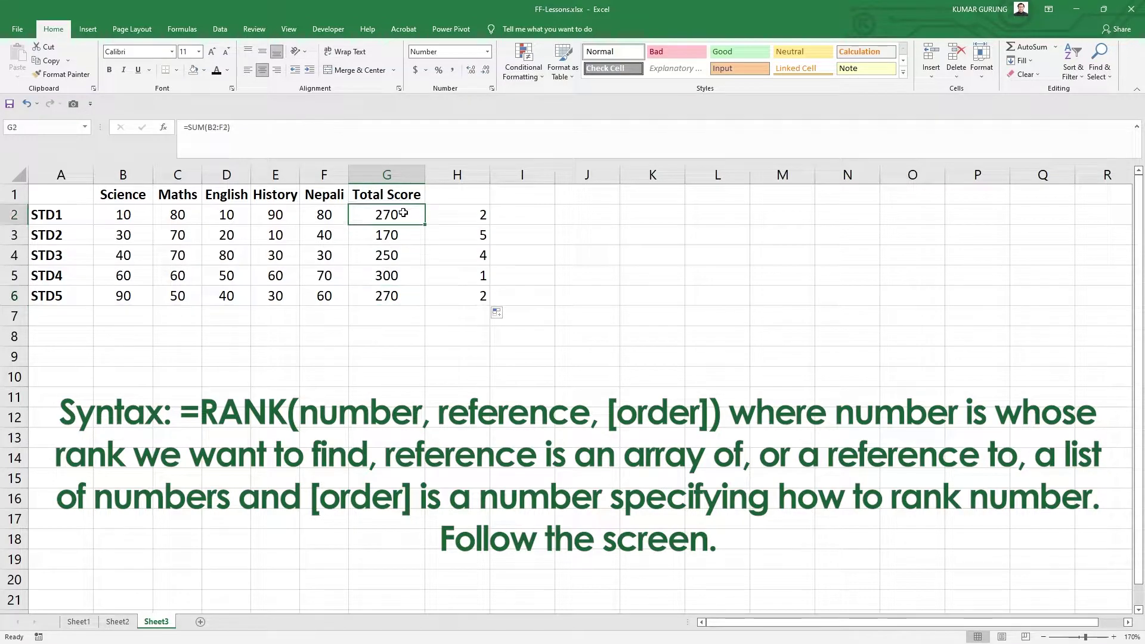
pyautogui.click(457, 215)
pyautogui.click(451, 297)
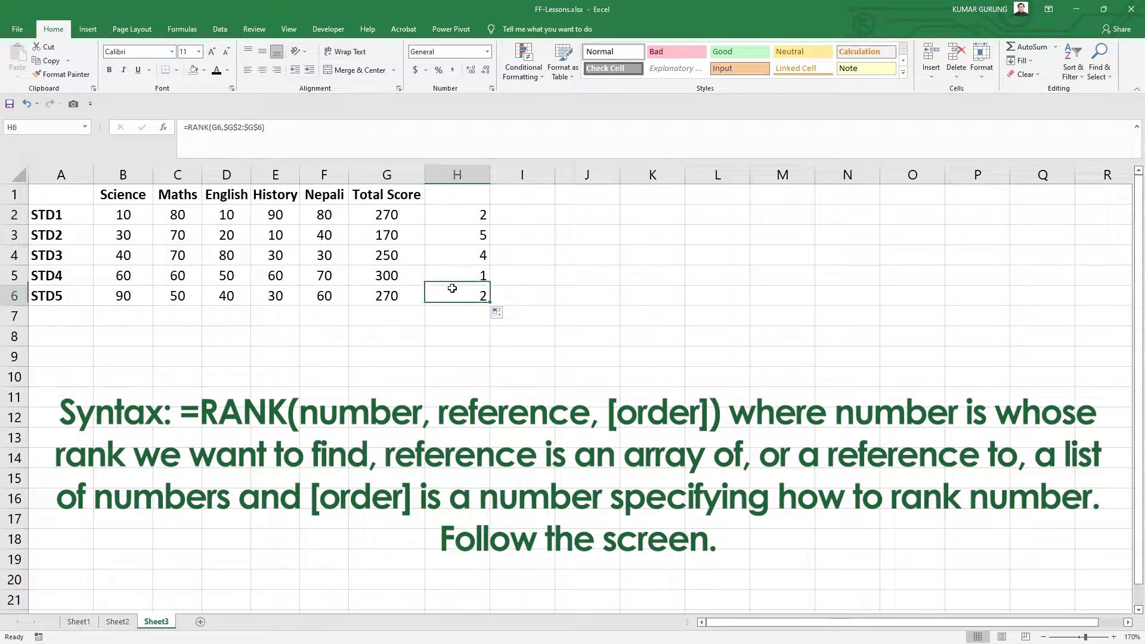
pyautogui.click(460, 213)
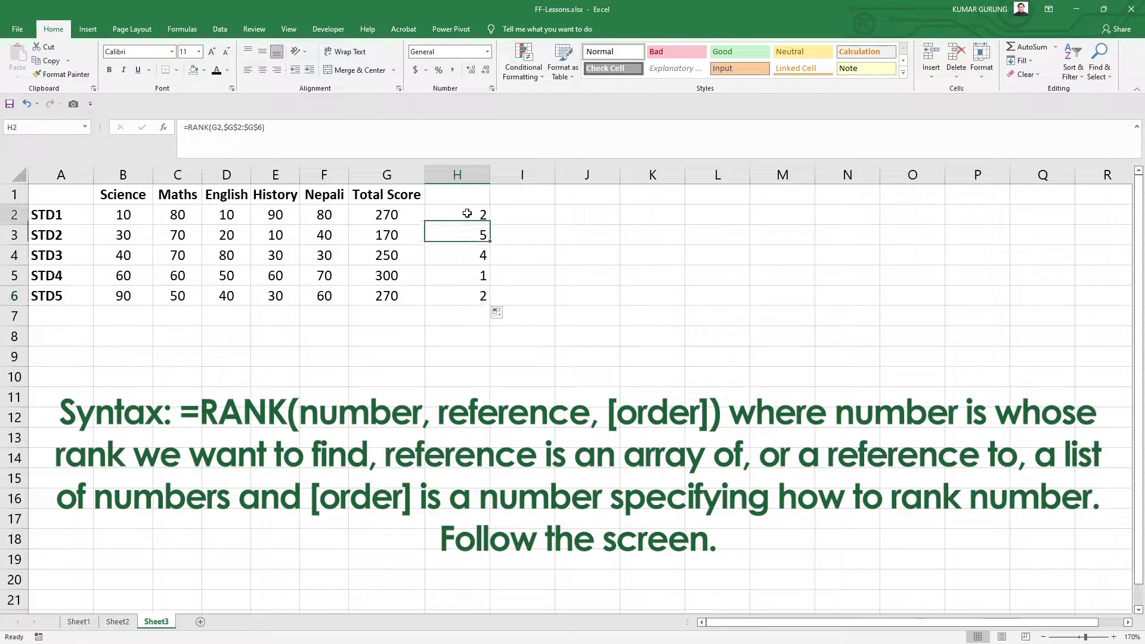
pyautogui.click(451, 296)
pyautogui.click(457, 218)
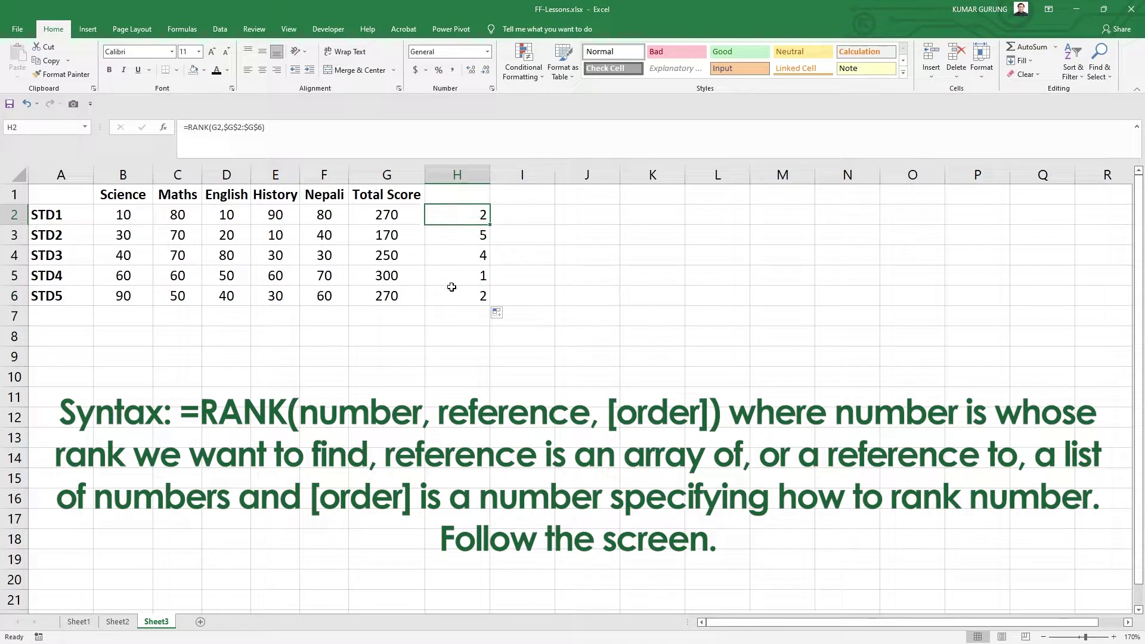
pyautogui.click(471, 255)
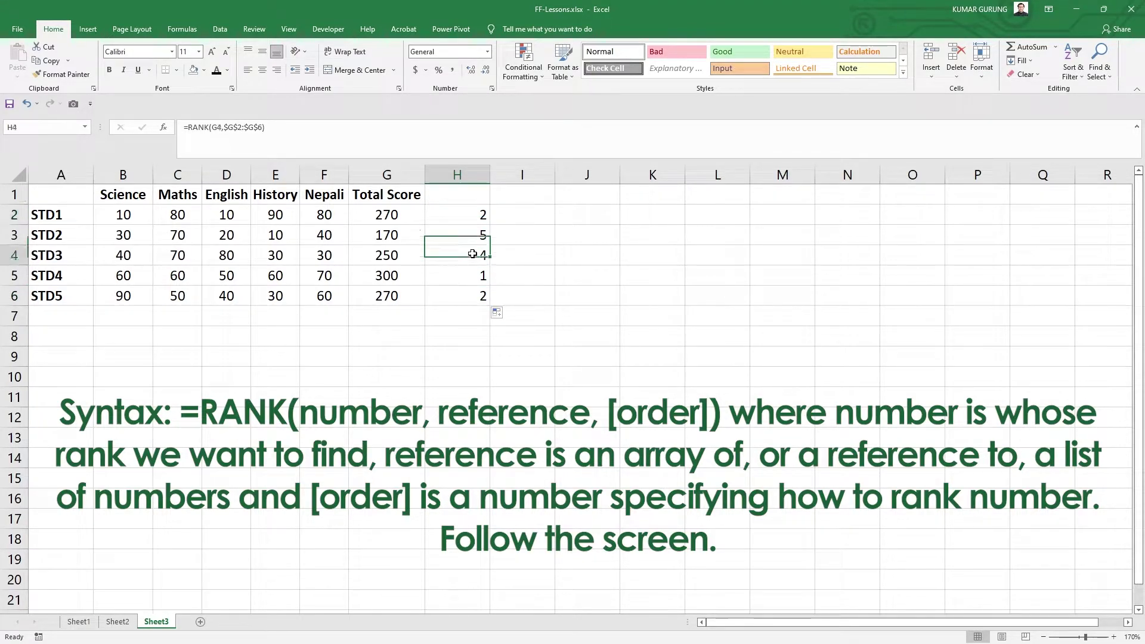
pyautogui.click(464, 234)
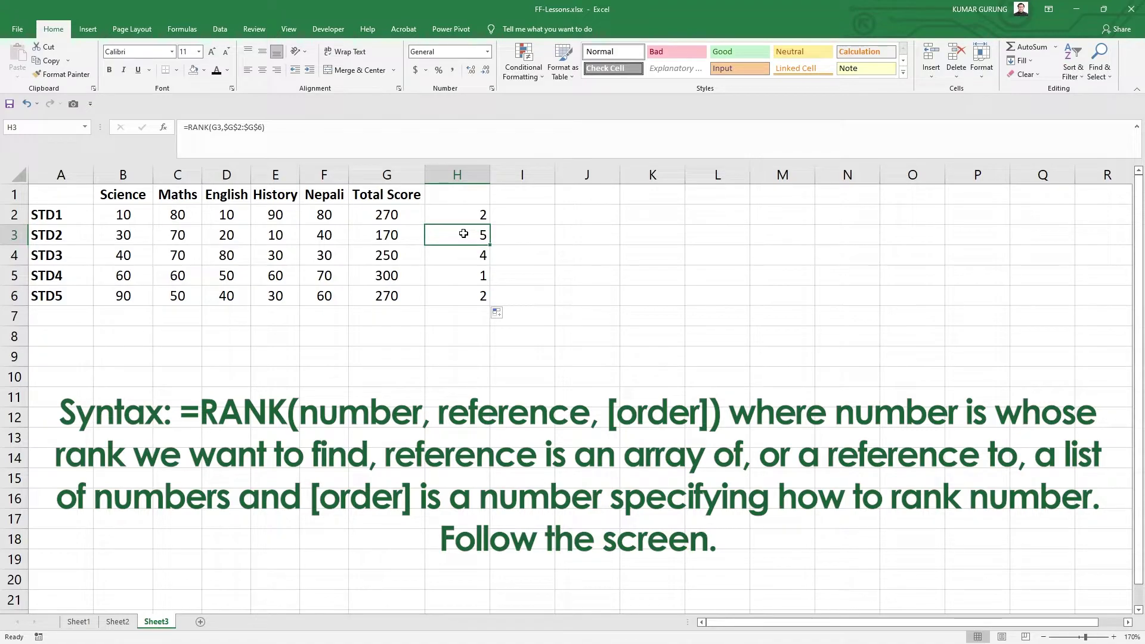
pyautogui.hotkey('ctrl', 'z')
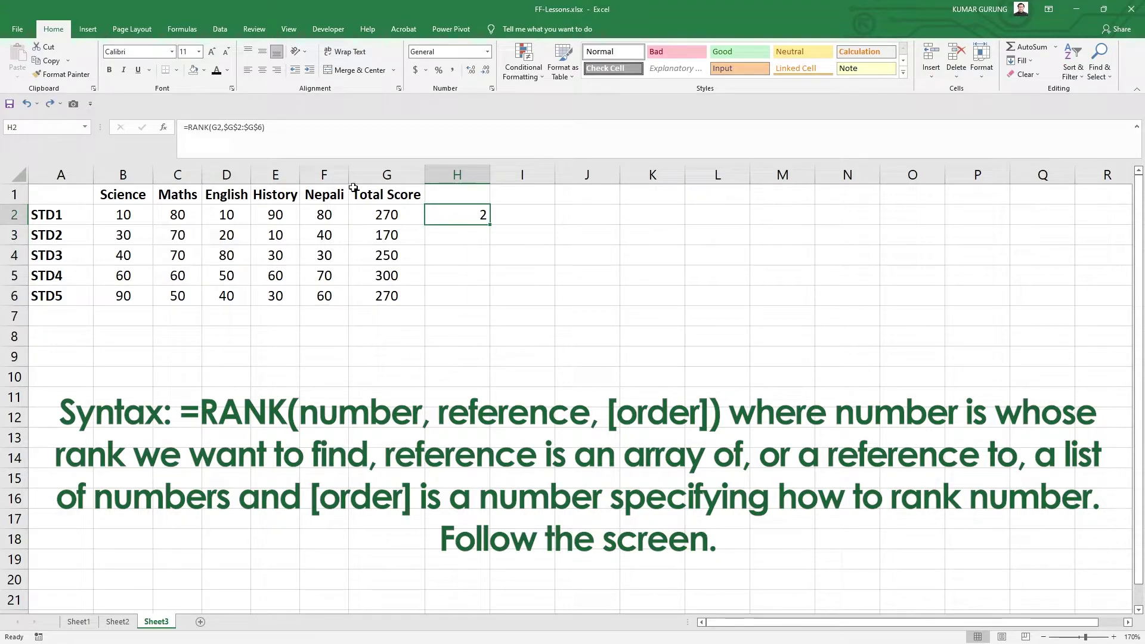
# Step: Change H2's formula to =RANK.EQ(G2,$G$2:$G$6)
pyautogui.click(206, 143)
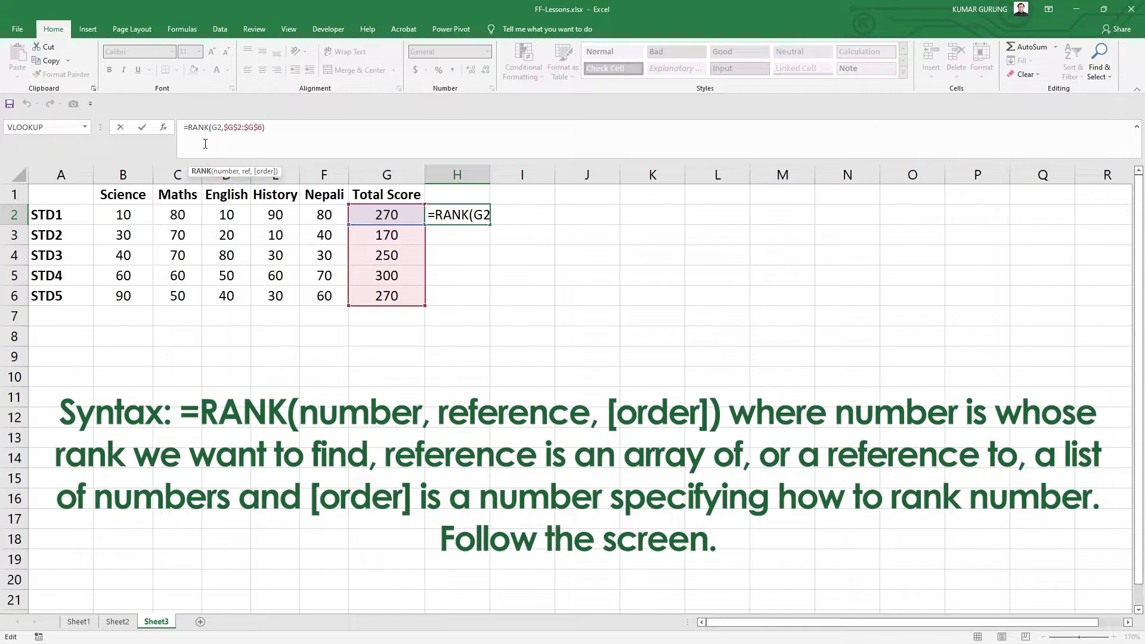
pyautogui.write('.eq')
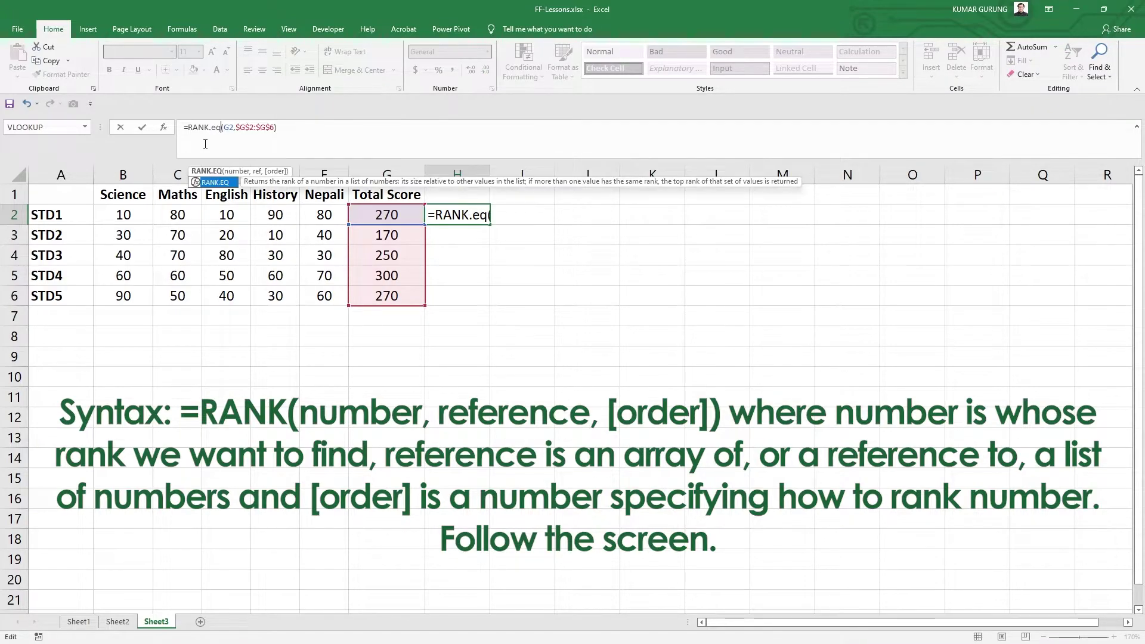
pyautogui.press('BackSpace')
pyautogui.press('BackSpace')
pyautogui.write('EQ')
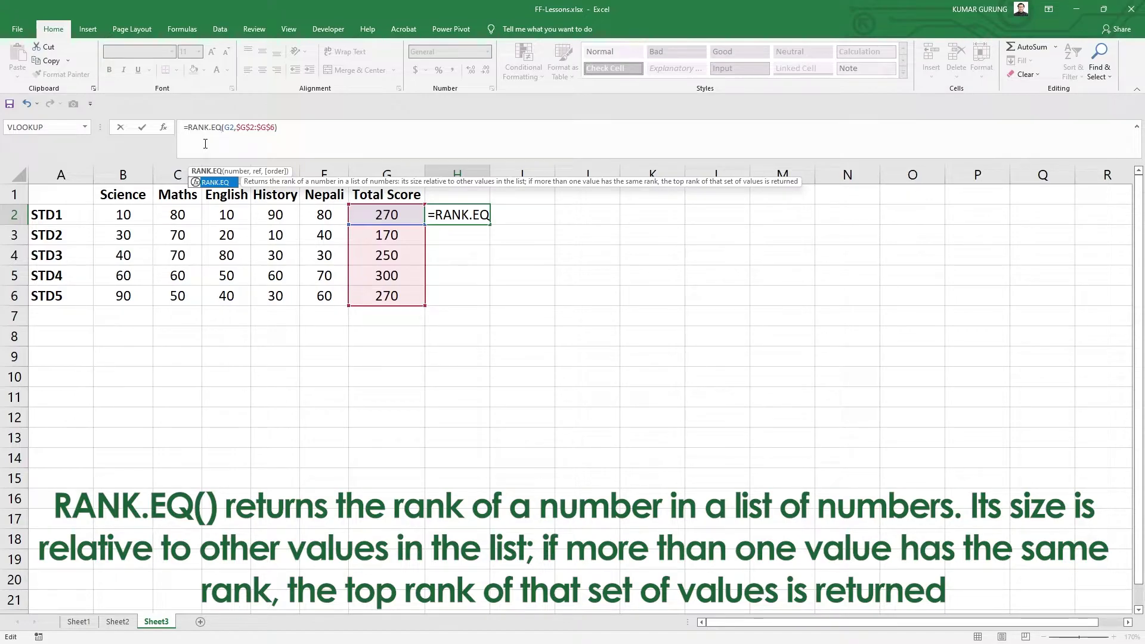
pyautogui.press('Return')
# Step: Fill the RANK.EQ formula down to H6 and compare the ranks of the tied totals in G2 and G6
pyautogui.click(479, 216)
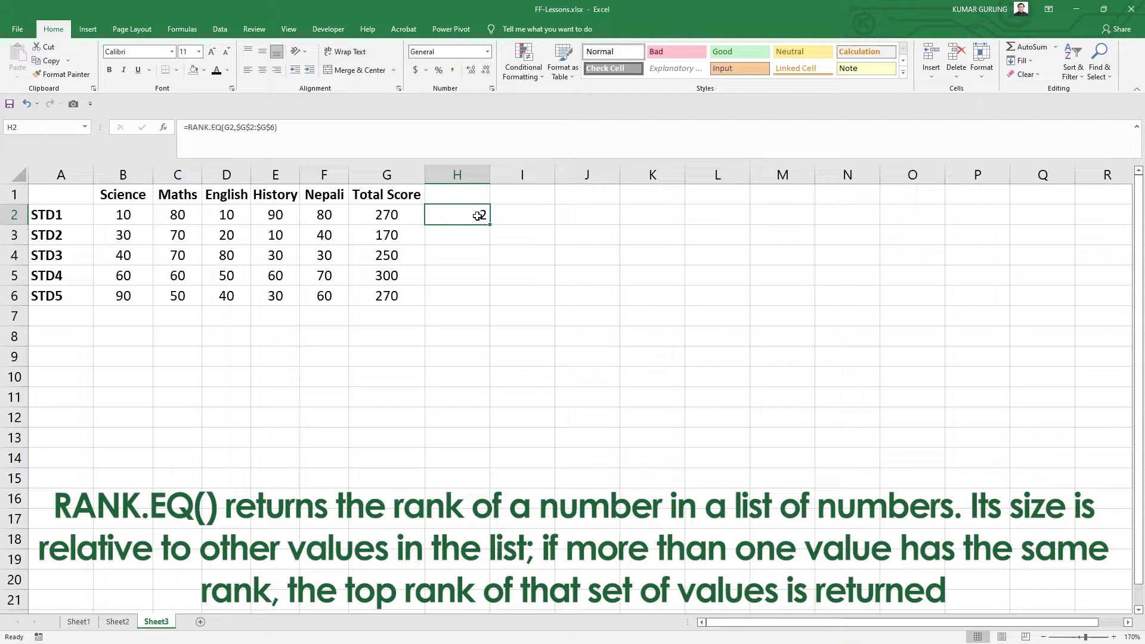
pyautogui.moveTo(490, 226); pyautogui.dragTo(476, 296)
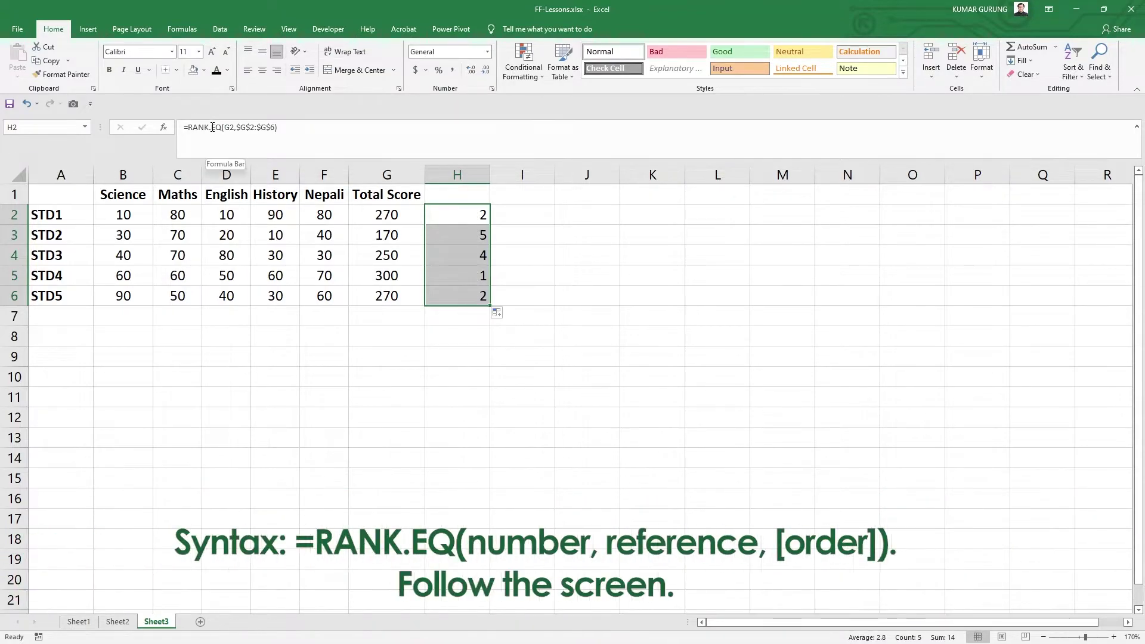
pyautogui.click(471, 217)
pyautogui.click(472, 303)
pyautogui.click(396, 298)
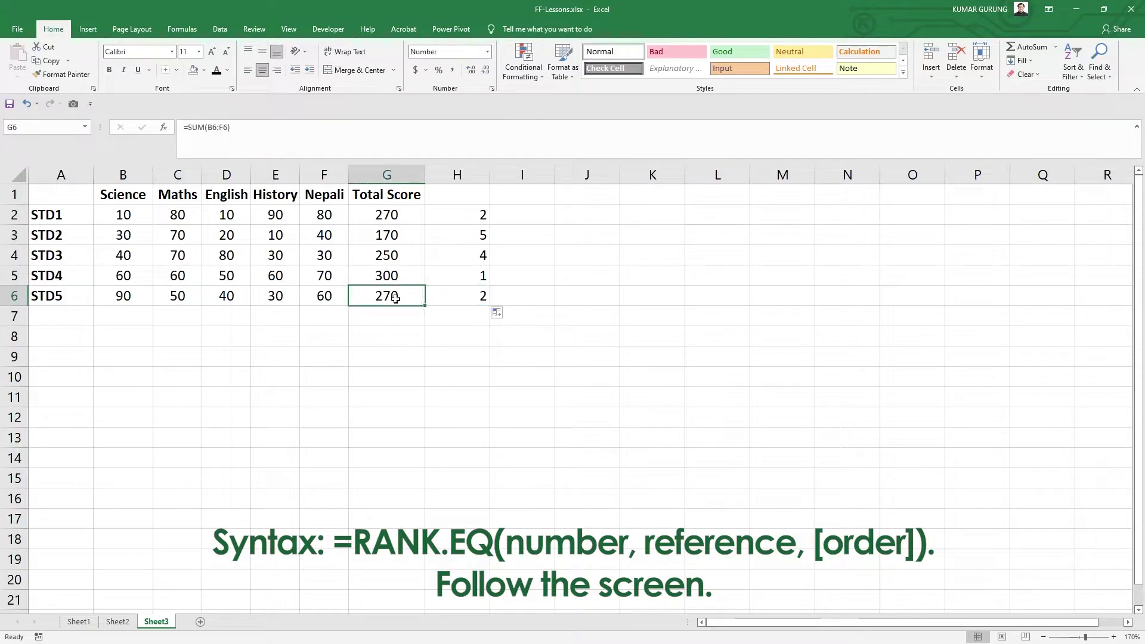
pyautogui.click(393, 217)
pyautogui.click(396, 298)
pyautogui.click(461, 215)
pyautogui.press('Down')
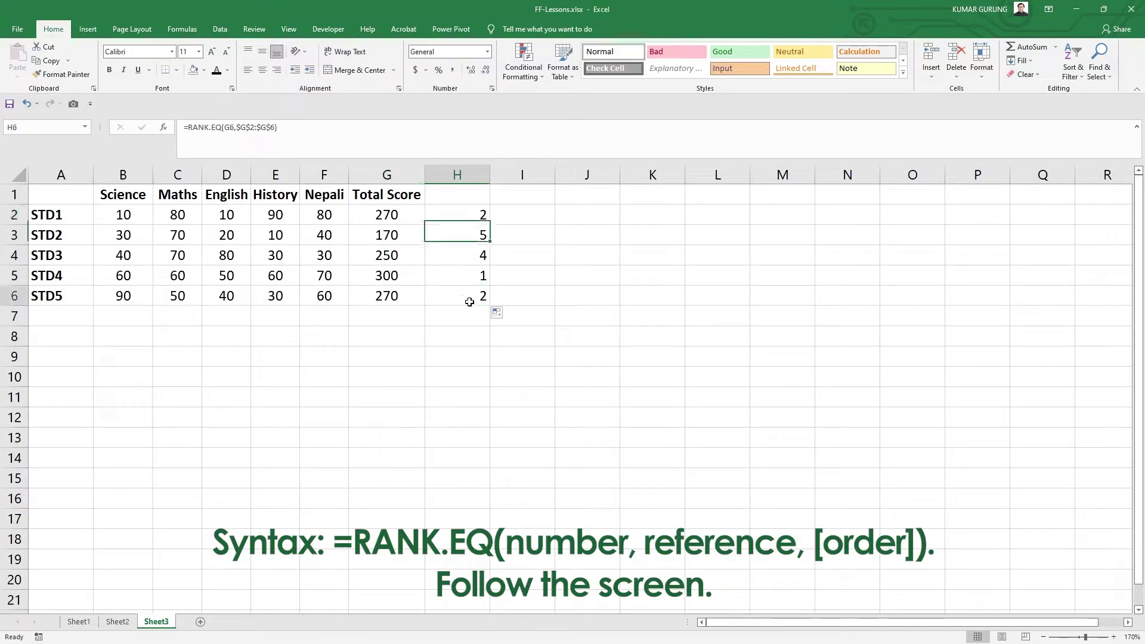
pyautogui.click(469, 301)
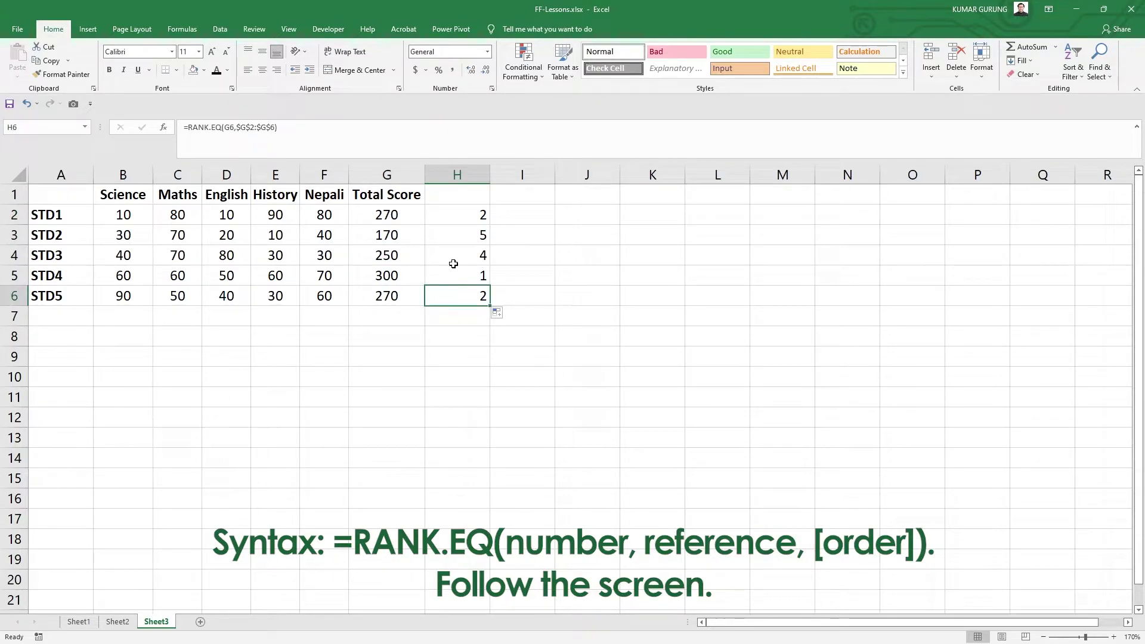
# Step: Clear the trial copies from H3:H6, leaving only H2's rank formula
pyautogui.moveTo(468, 238); pyautogui.dragTo(475, 293)
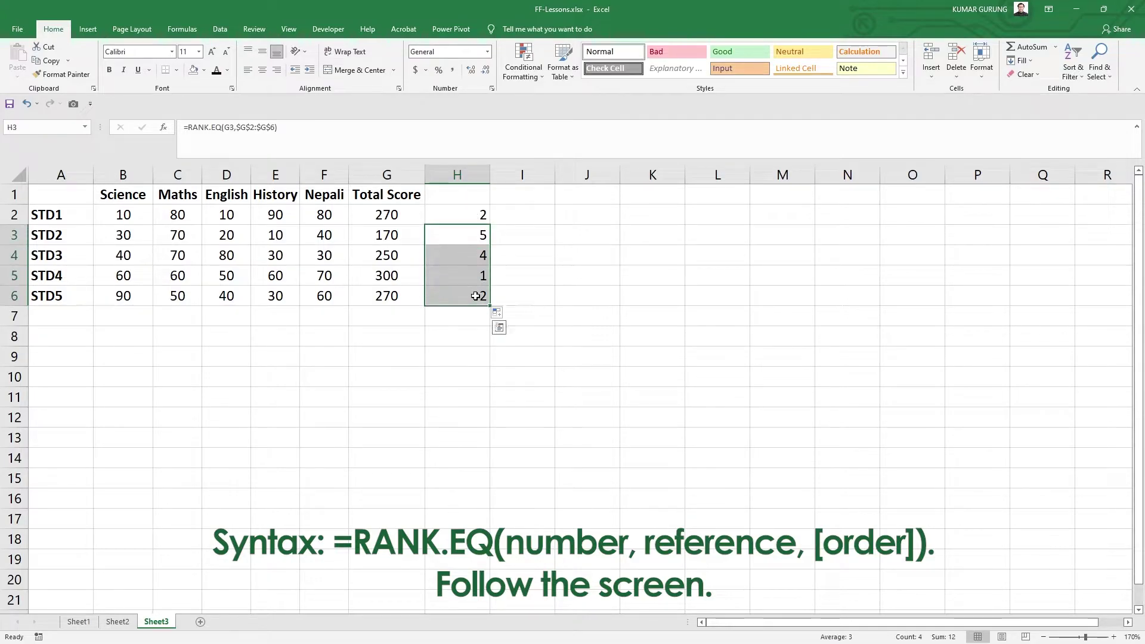
pyautogui.press('Delete')
pyautogui.click(450, 215)
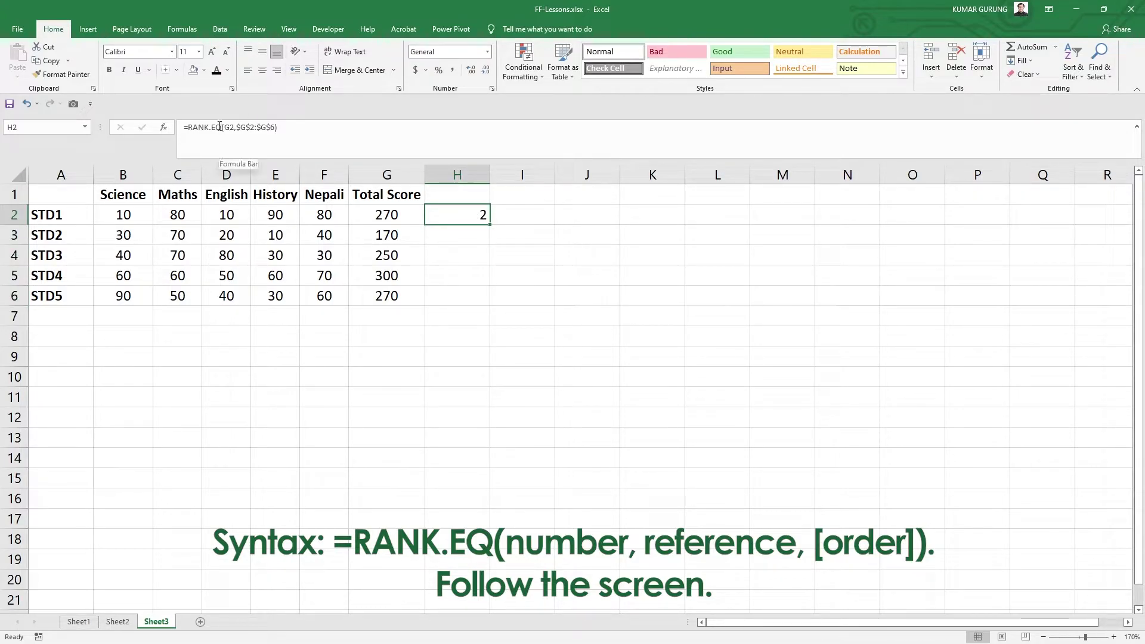
pyautogui.click(225, 127)
# Step: Switch H2's function to RANK.AVG and fill it down to H6
pyautogui.press('BackSpace')
pyautogui.press('BackSpace')
pyautogui.write('avg')
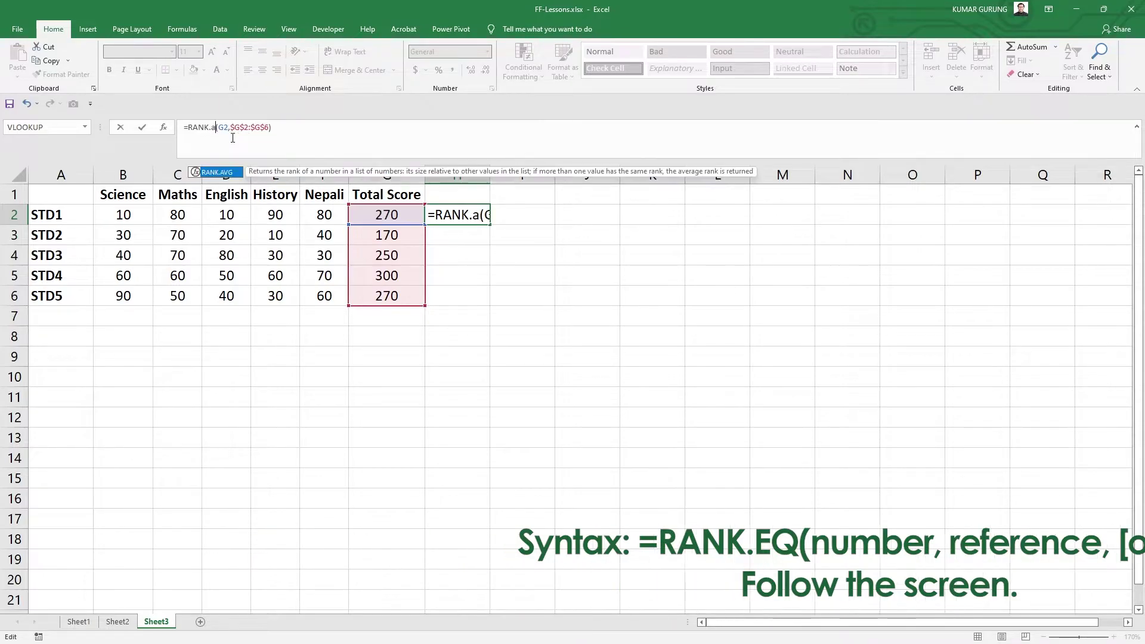
pyautogui.doubleClick(217, 182)
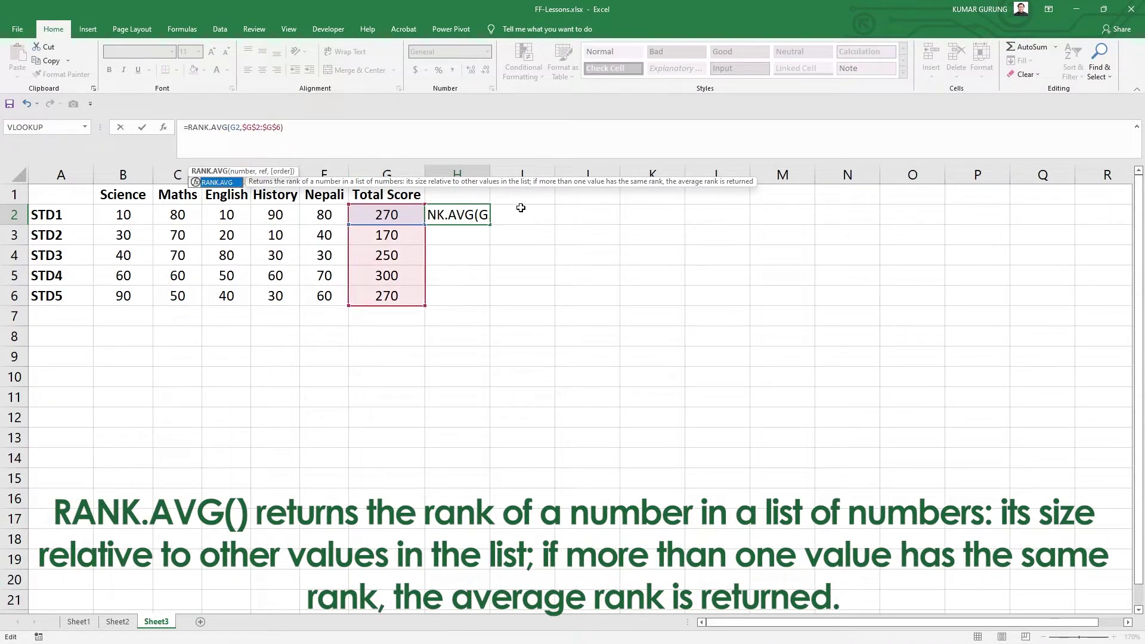
pyautogui.press('Return')
pyautogui.click(484, 219)
pyautogui.moveTo(488, 223); pyautogui.dragTo(490, 304)
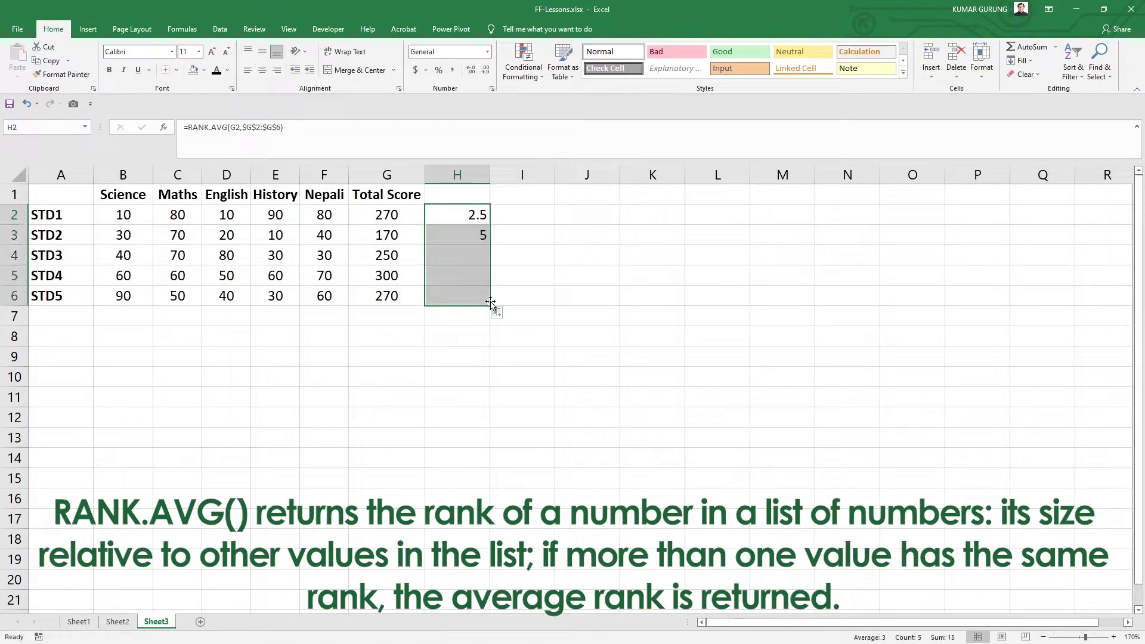
# Step: Check the RANK.AVG results, where the tied 270 totals in G2 and G6 both rank 2.5
pyautogui.click(453, 216)
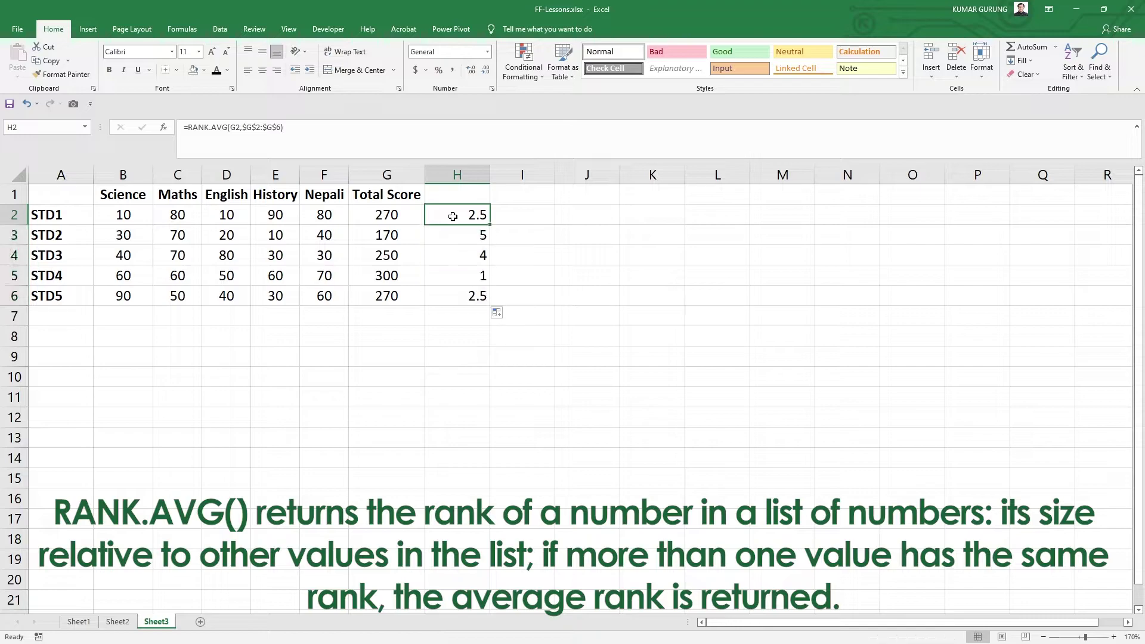
pyautogui.click(469, 296)
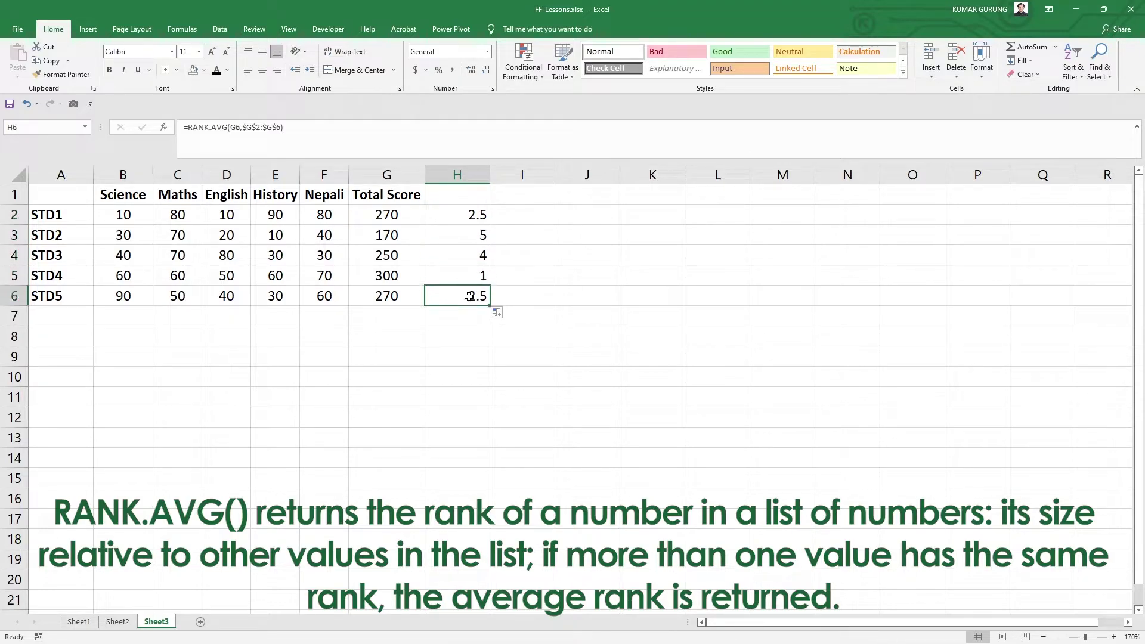
pyautogui.click(469, 216)
pyautogui.click(468, 296)
pyautogui.click(469, 276)
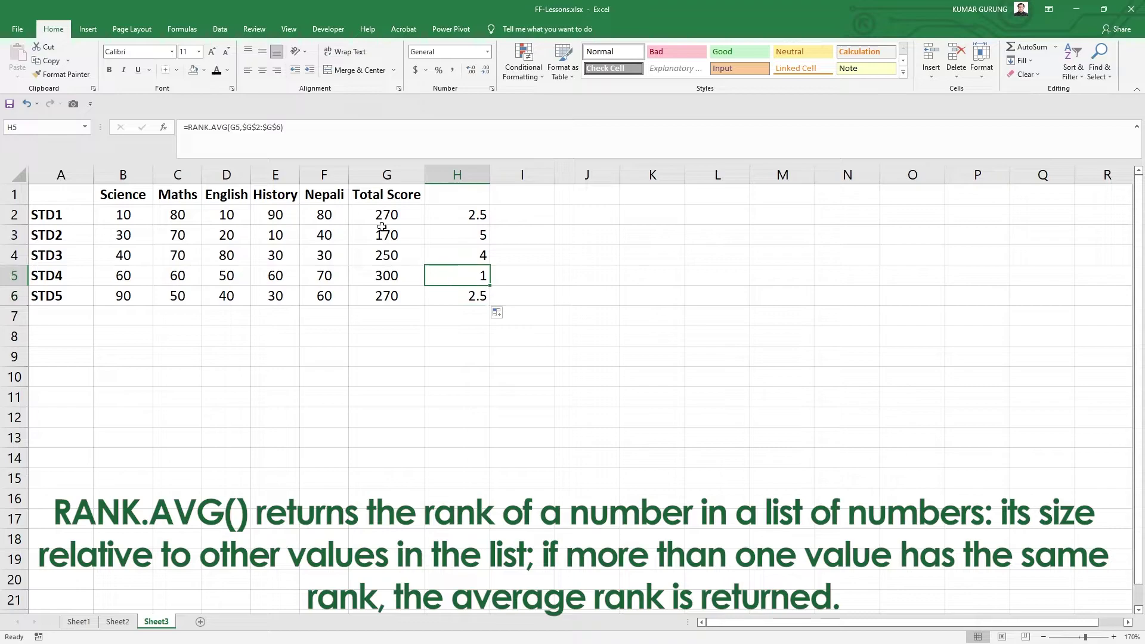
pyautogui.click(385, 216)
pyautogui.click(391, 296)
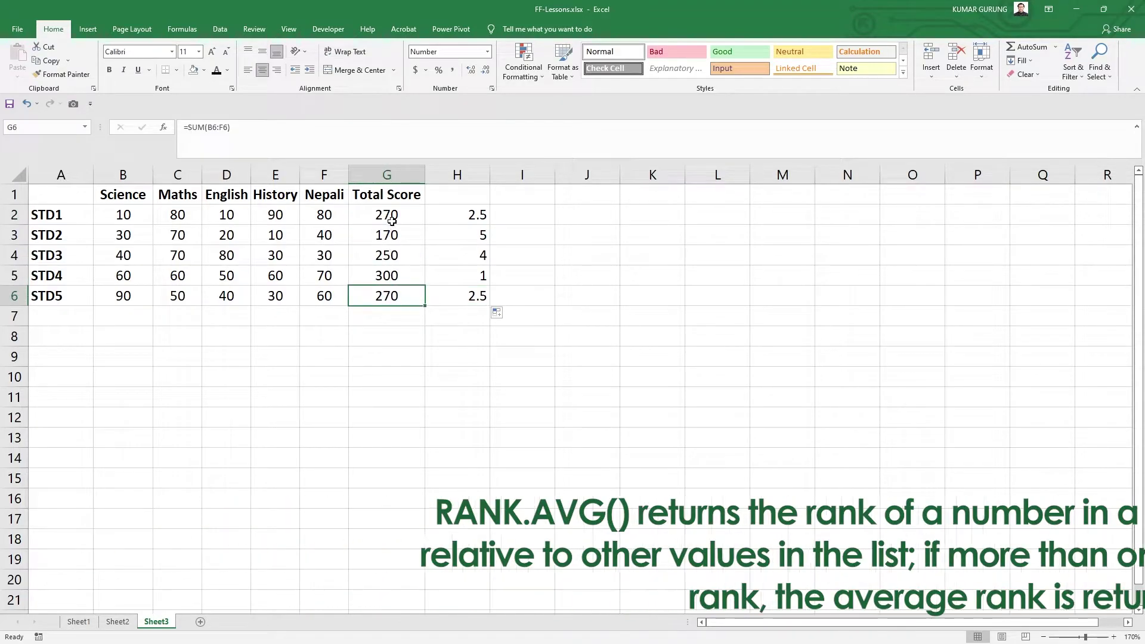
pyautogui.moveTo(401, 224); pyautogui.dragTo(407, 219)
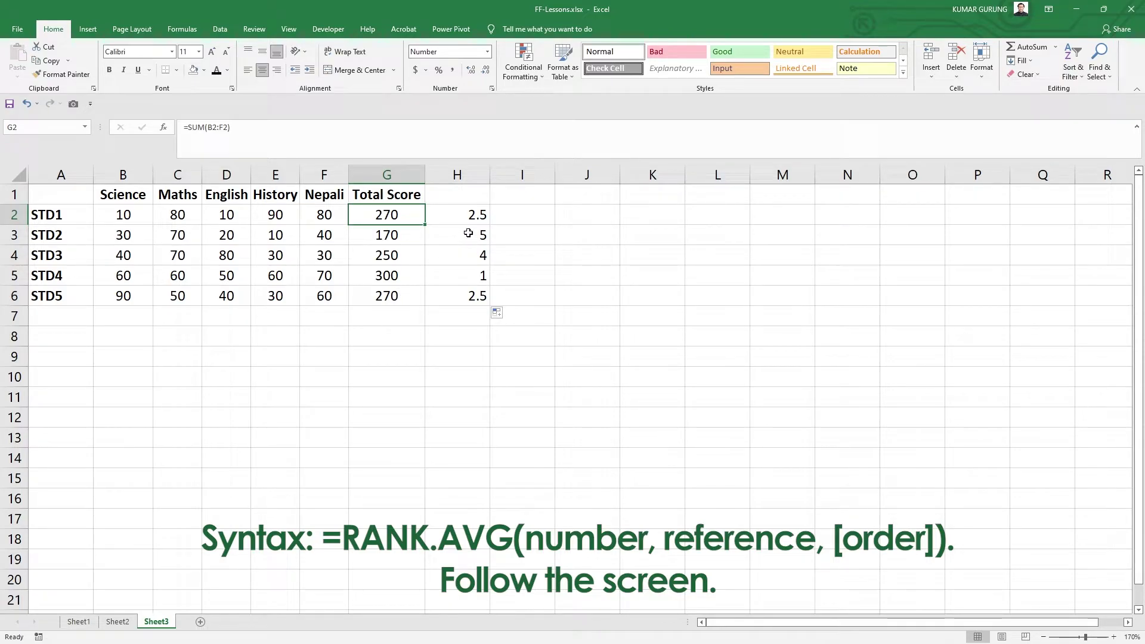
pyautogui.click(473, 215)
pyautogui.click(464, 301)
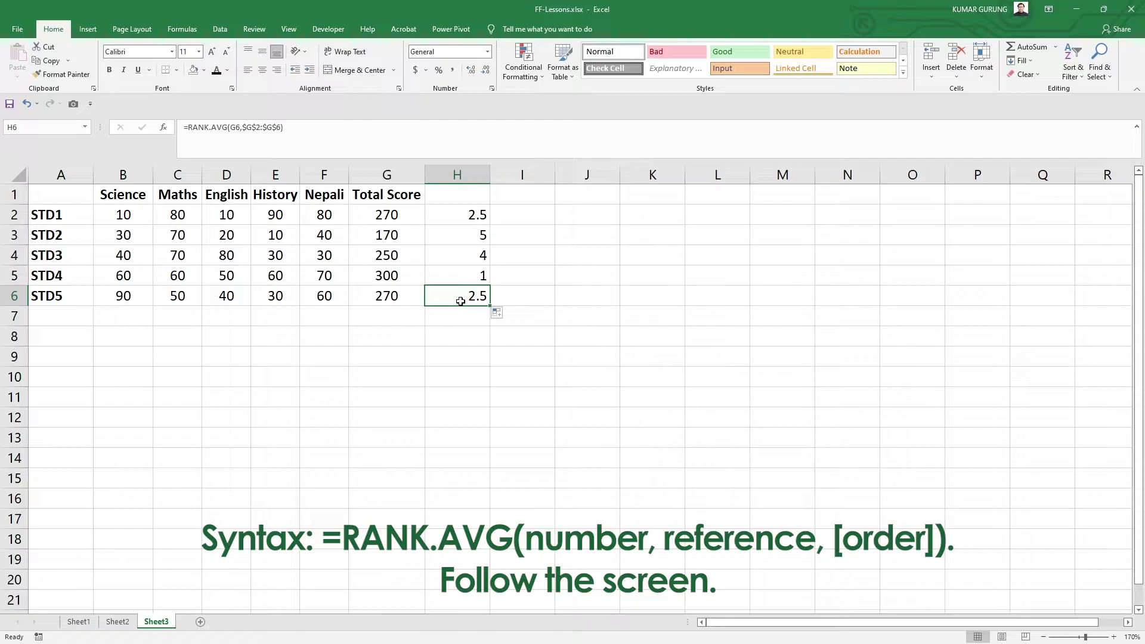
pyautogui.click(467, 212)
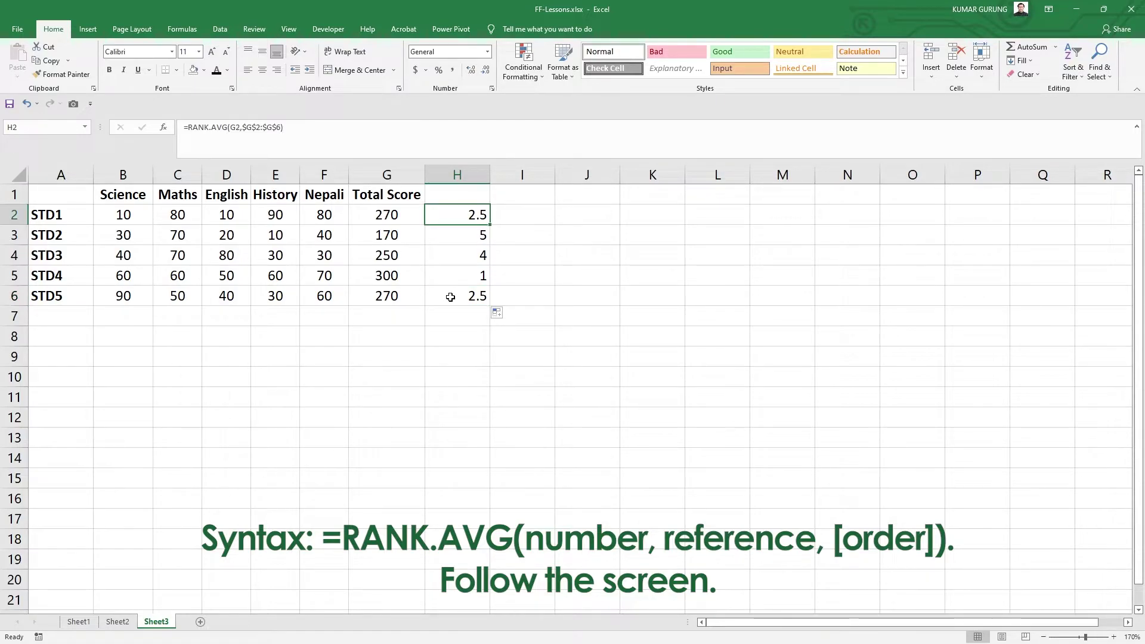
# Step: Change H2's formula back to =RANK.EQ(G2,$G$2:$G$6)
pyautogui.click(226, 131)
pyautogui.press('BackSpace')
pyautogui.press('BackSpace')
pyautogui.press('BackSpace')
pyautogui.press('BackSpace')
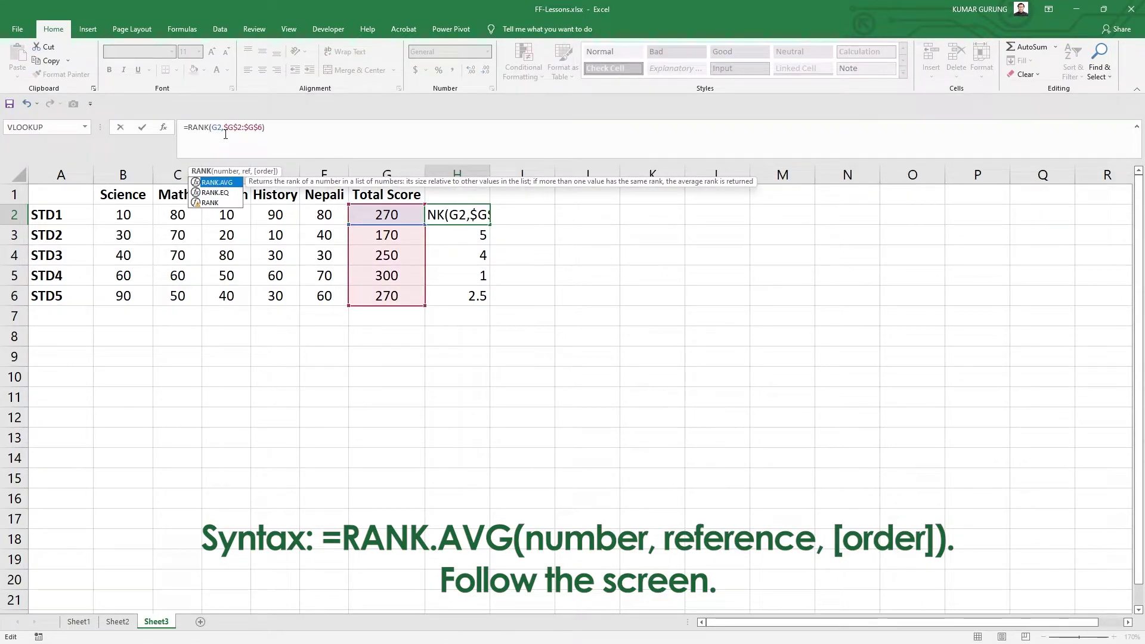
pyautogui.write('.AVG')
pyautogui.press('Return')
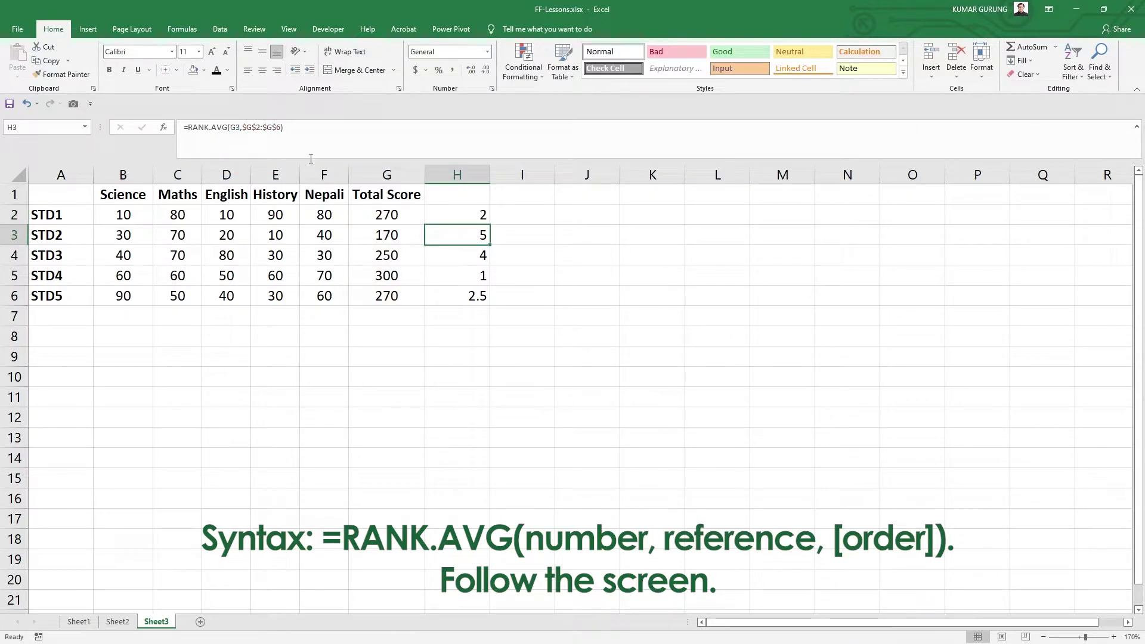
# Step: Fill the RANK.EQ formula down to H6 and confirm both tied totals rank 2
pyautogui.click(483, 218)
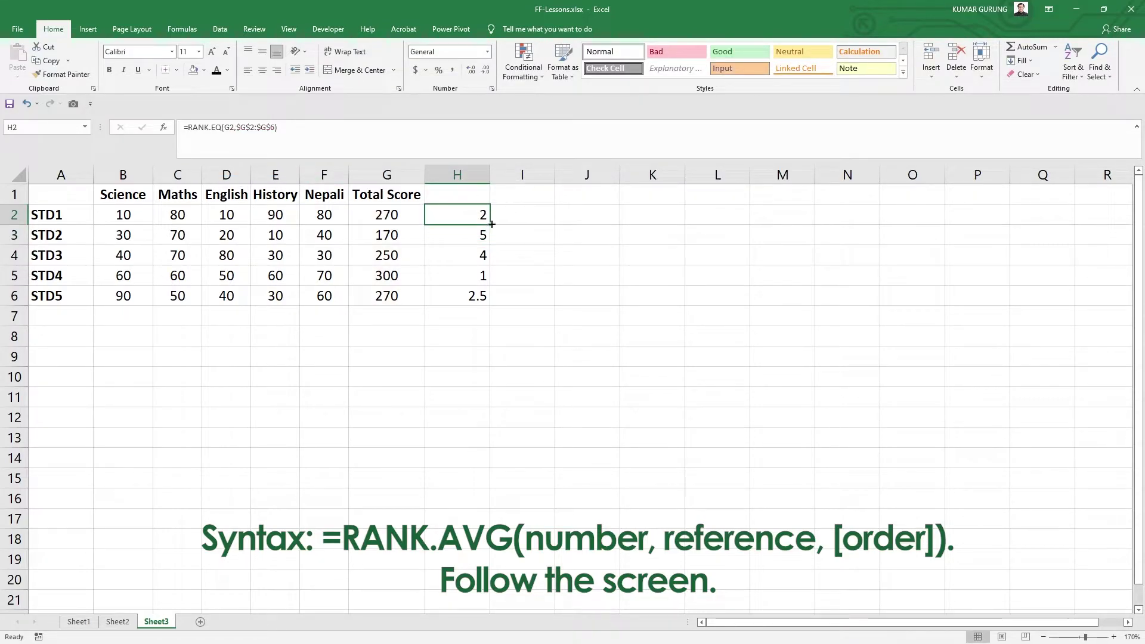
pyautogui.moveTo(491, 225); pyautogui.dragTo(462, 316)
pyautogui.click(461, 316)
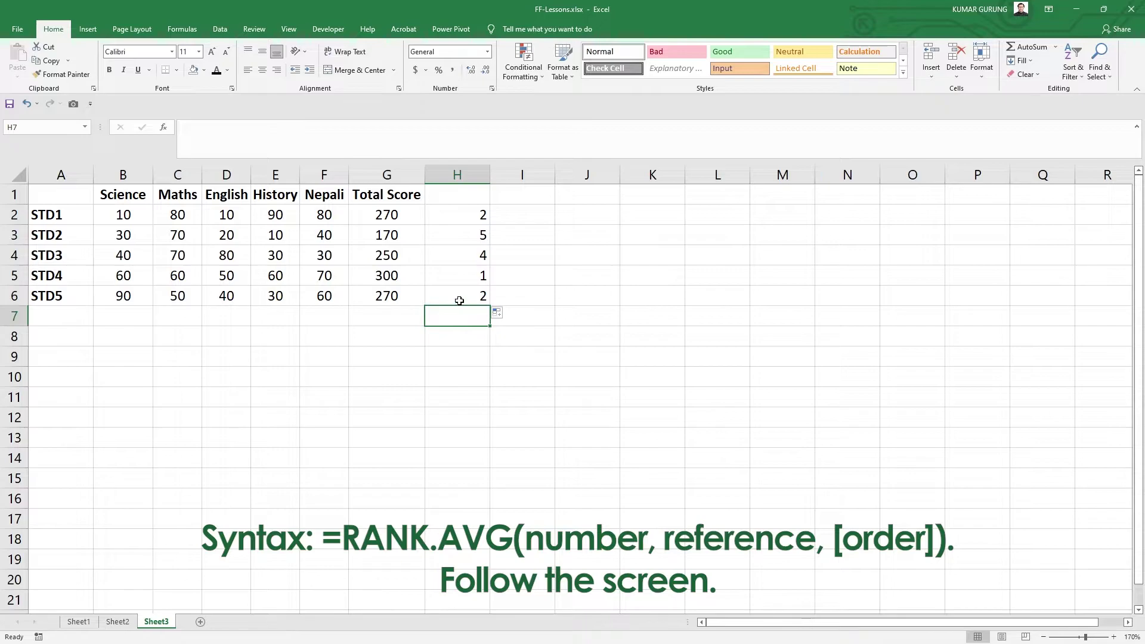
pyautogui.click(463, 296)
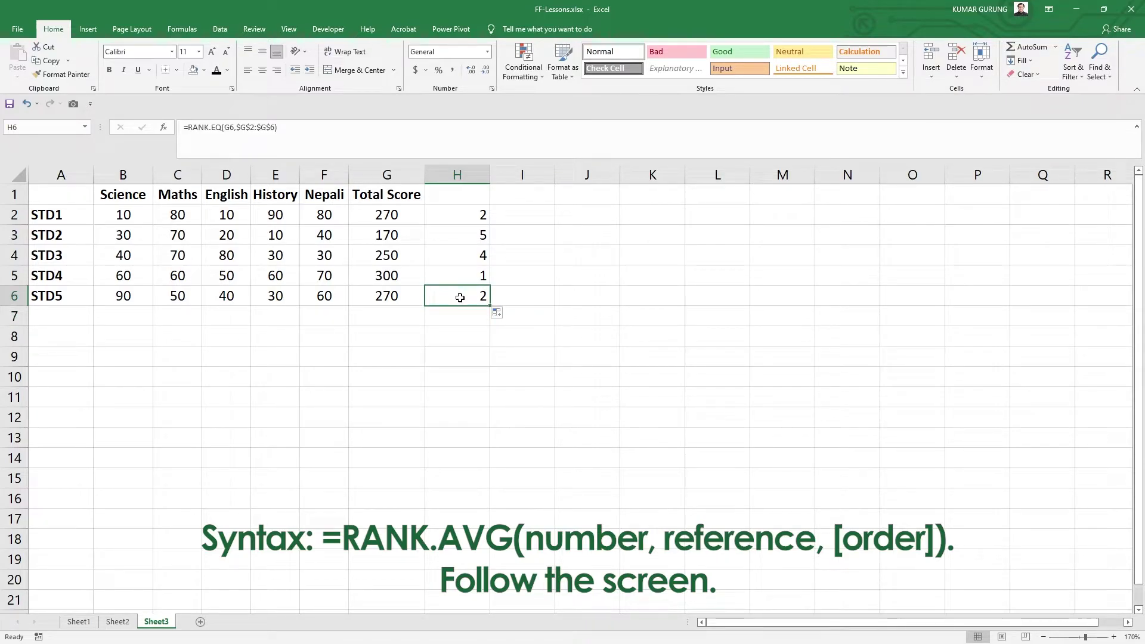
pyautogui.click(471, 222)
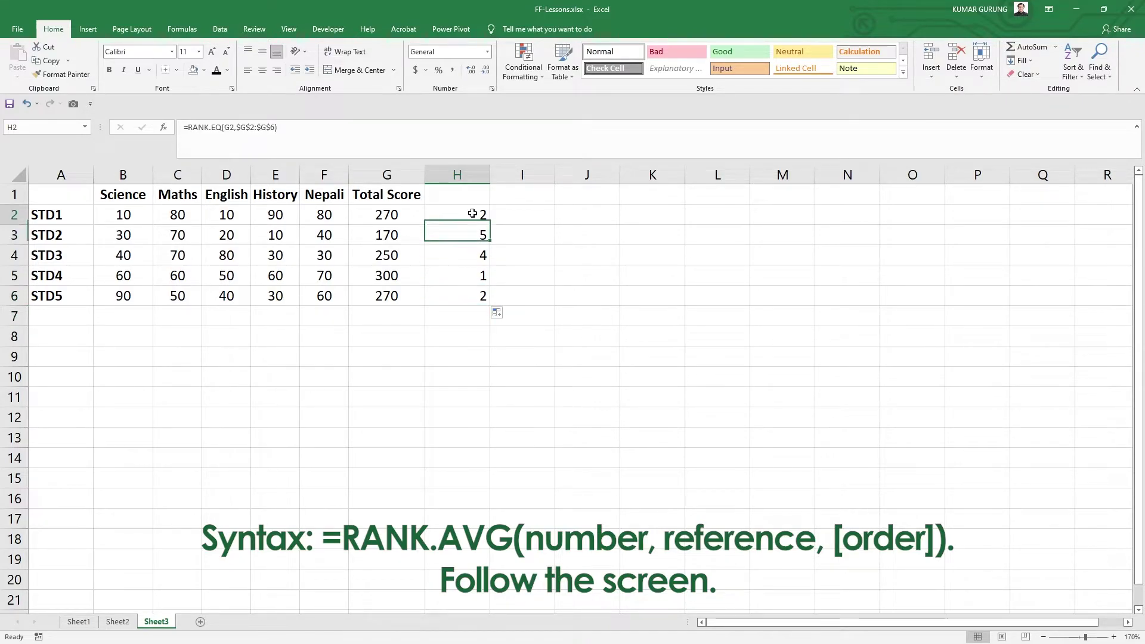
pyautogui.click(468, 297)
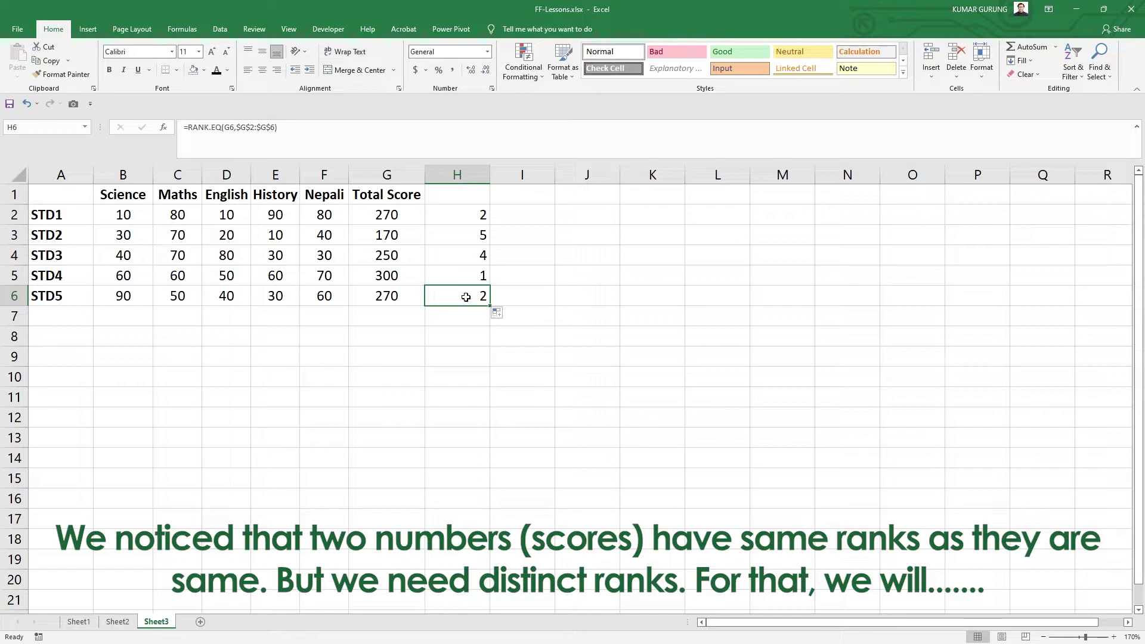
# Step: Add the header 'RANK' in cell H1
pyautogui.click(460, 192)
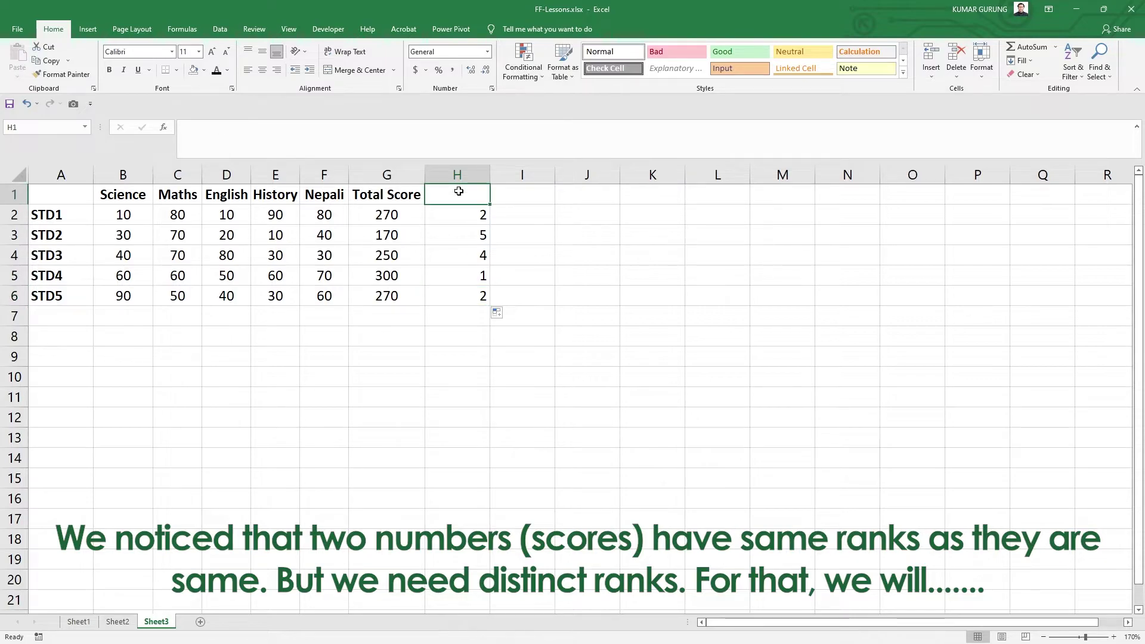
pyautogui.write('RANK')
pyautogui.press('Return')
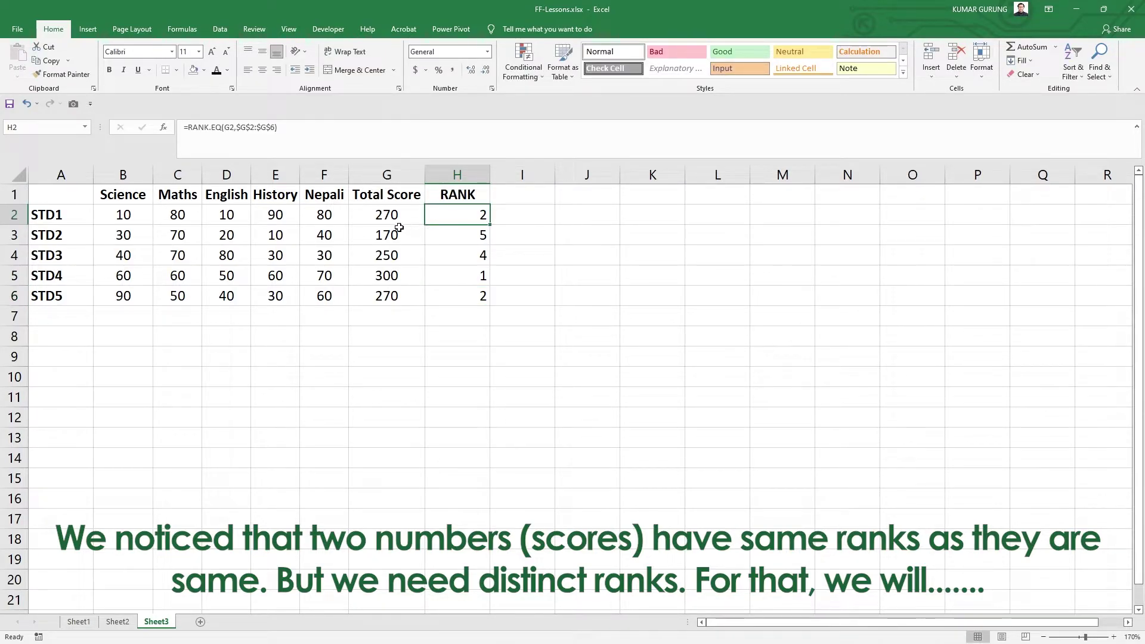
# Step: Extend H2 to =RANK.EQ(G2,$G$2:$G$6)+COUNTIF($G$2:G2,G2)-1
pyautogui.click(311, 129)
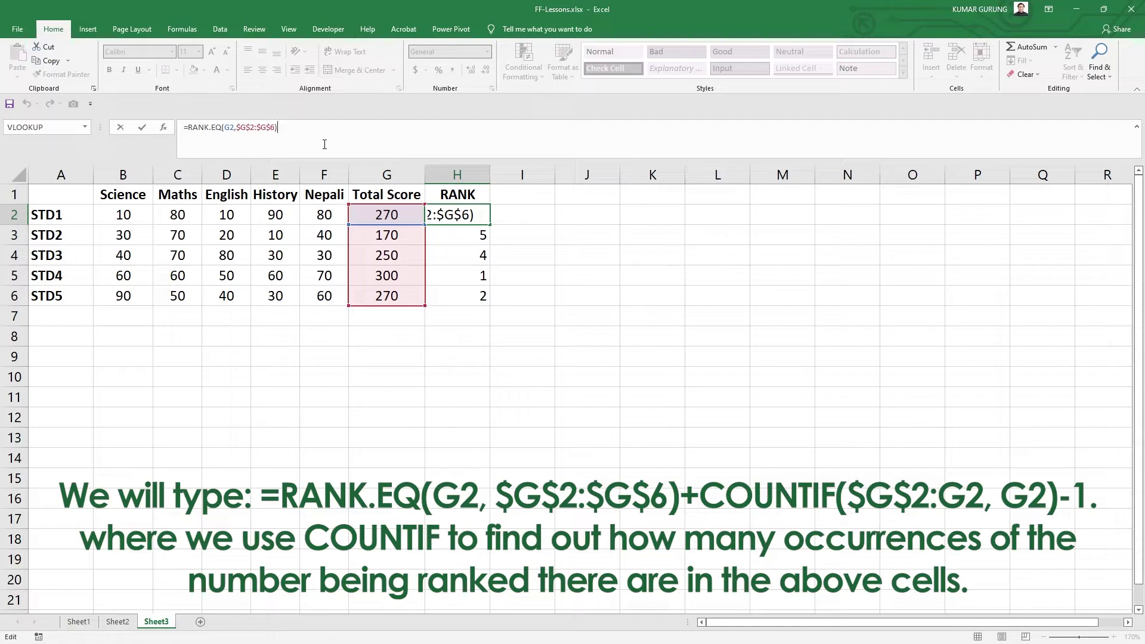
pyautogui.write('+COUNTIF(')
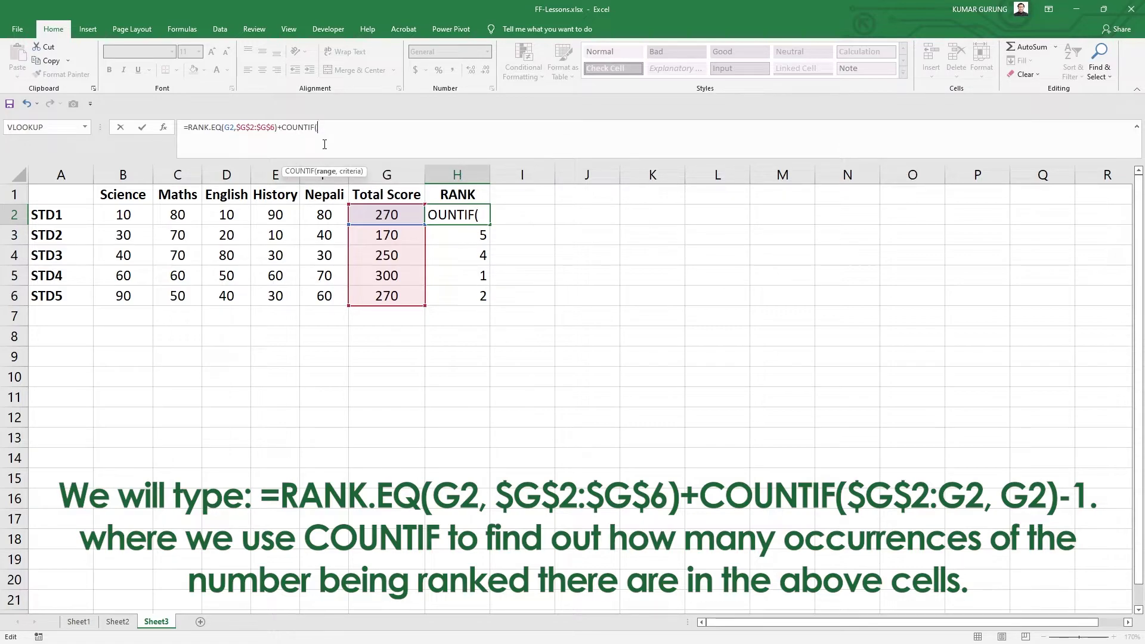
pyautogui.click(387, 215)
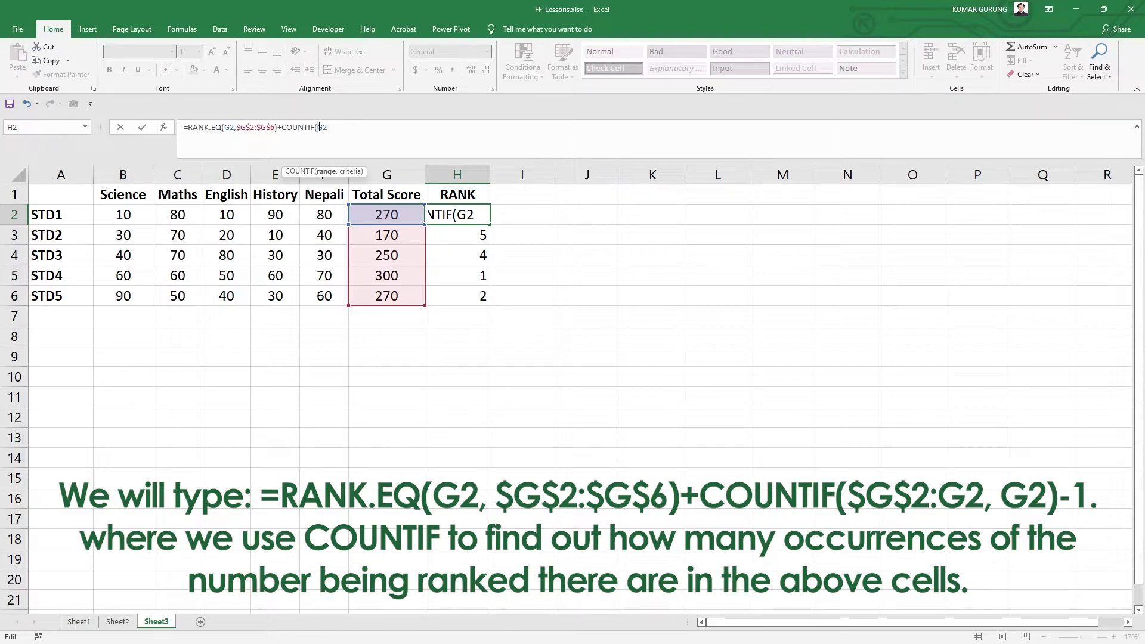
pyautogui.click(319, 127)
pyautogui.write('$G$2:')
pyautogui.click(372, 219)
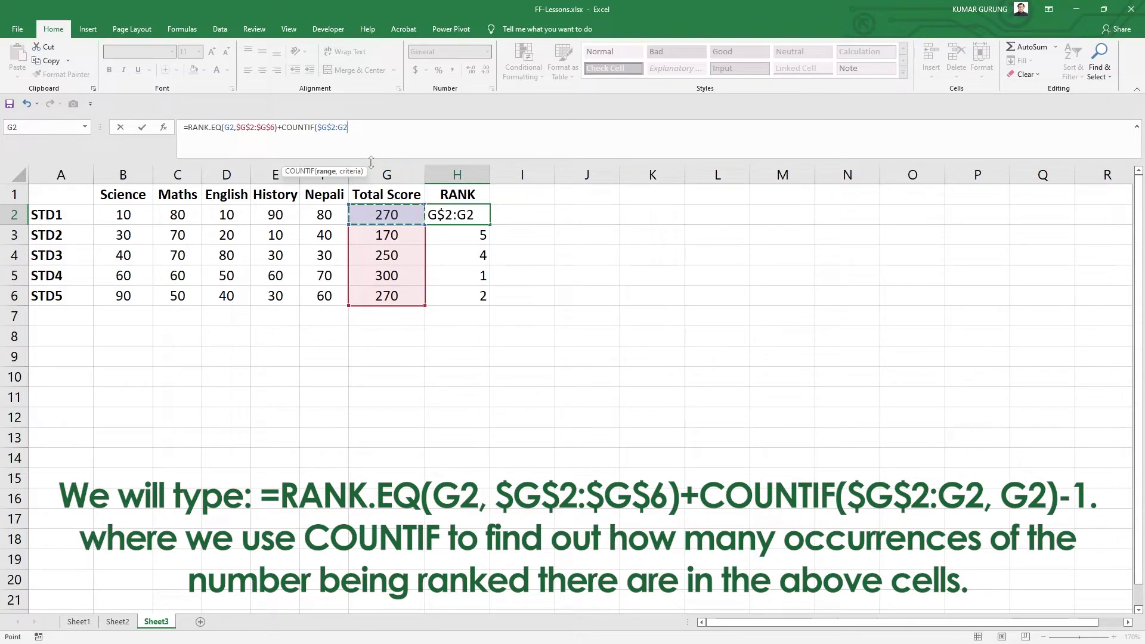
pyautogui.write(',')
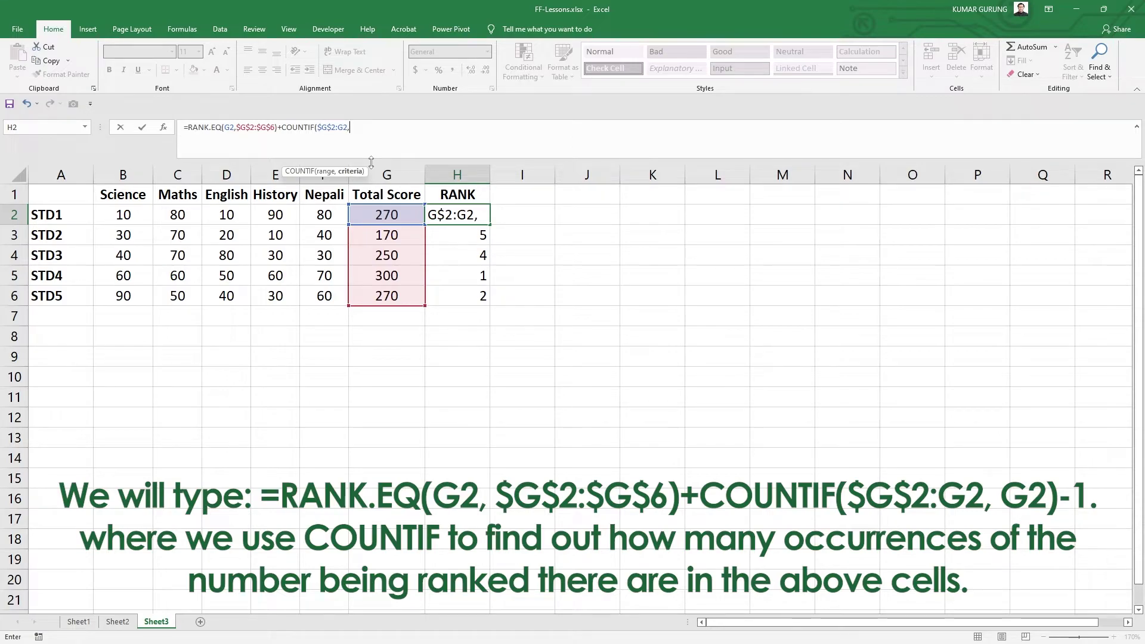
pyautogui.write('G2')
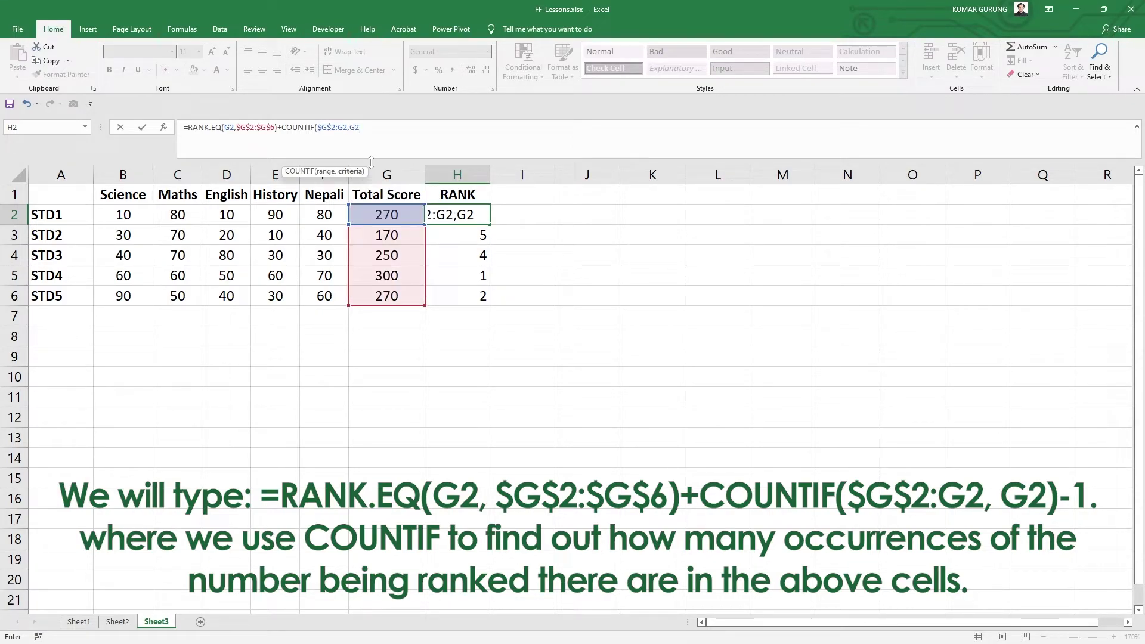
pyautogui.write(')-')
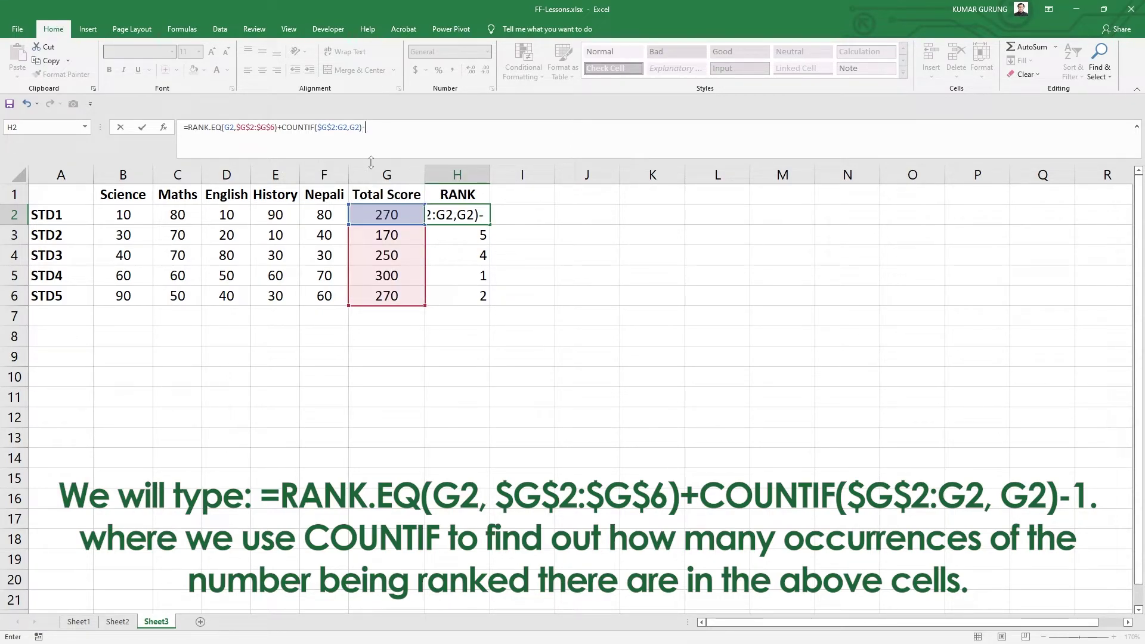
pyautogui.write('1')
pyautogui.press('Return')
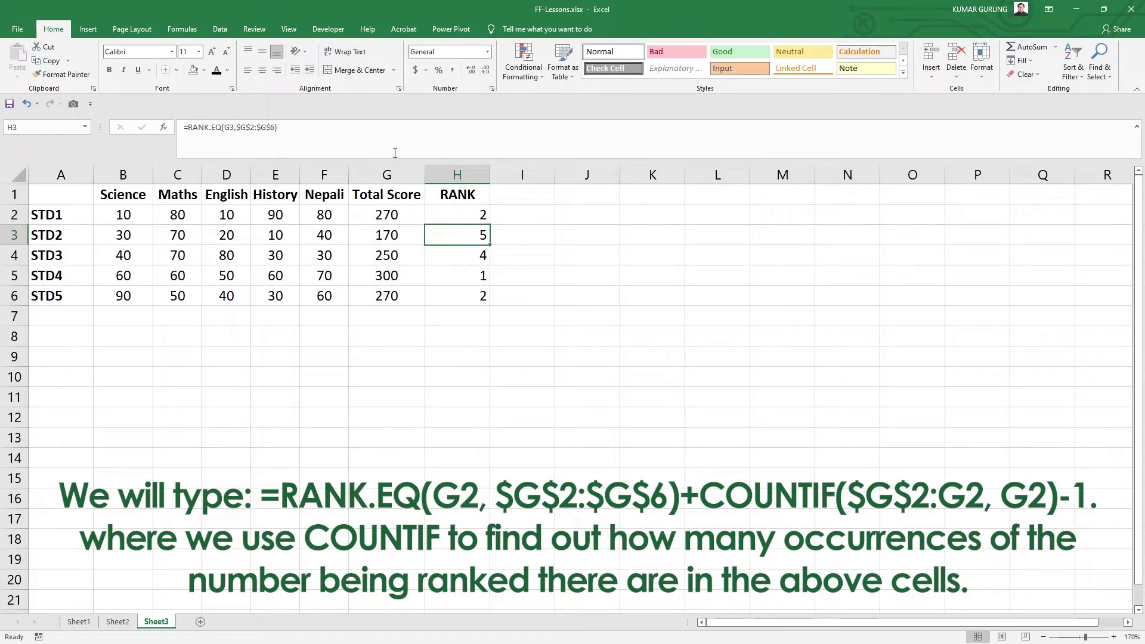
# Step: Fill the tie-breaking formula down to H6 and review the copies in H6 and H2
pyautogui.click(481, 215)
pyautogui.moveTo(489, 224); pyautogui.dragTo(486, 299)
pyautogui.click(454, 299)
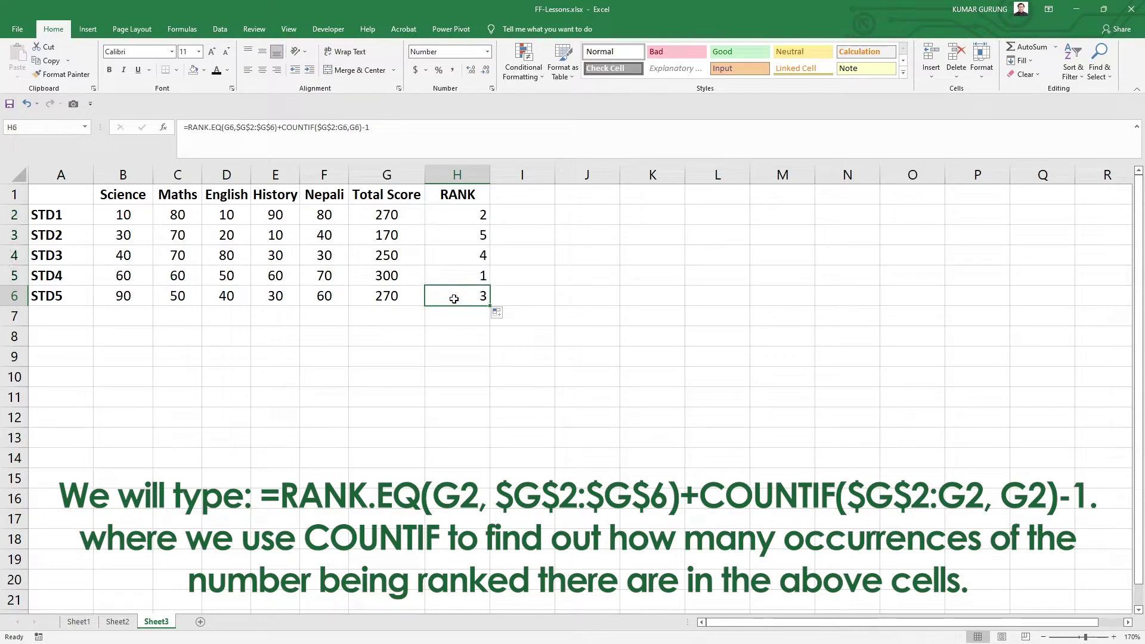
pyautogui.click(462, 216)
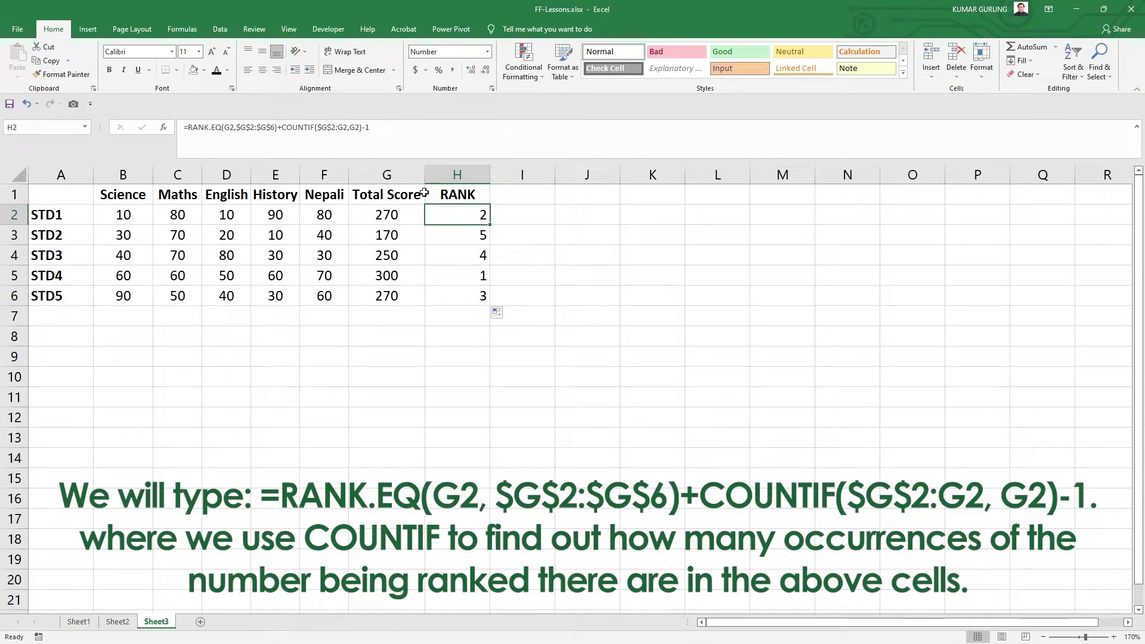
pyautogui.click(379, 143)
pyautogui.hotkey('ctrl', 'a')
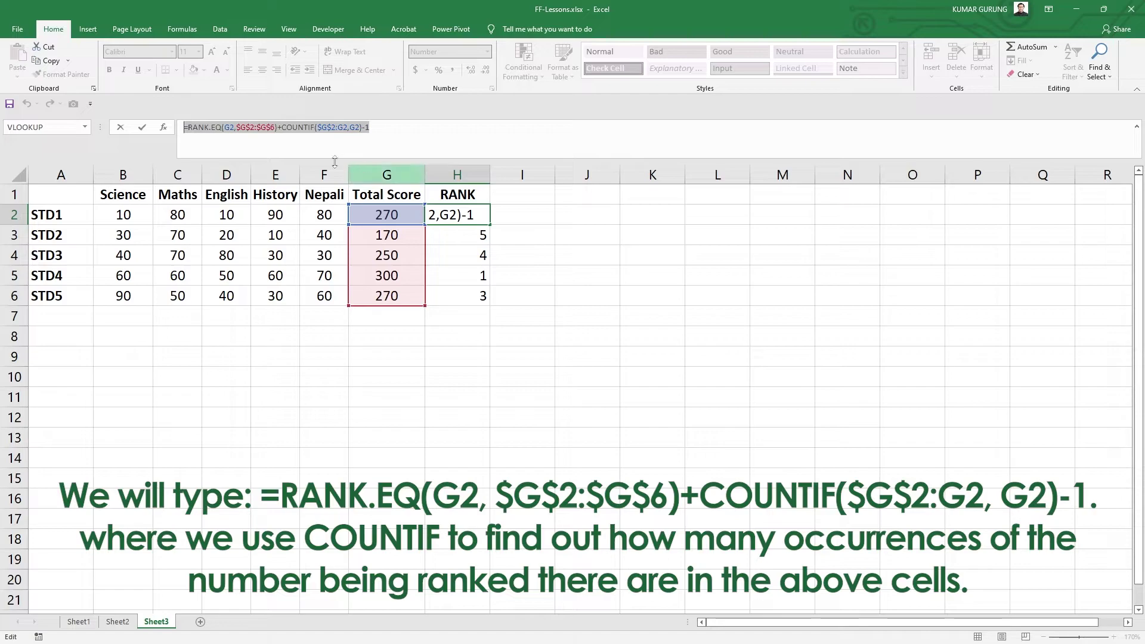
pyautogui.click(282, 126)
pyautogui.moveTo(282, 126); pyautogui.dragTo(365, 130)
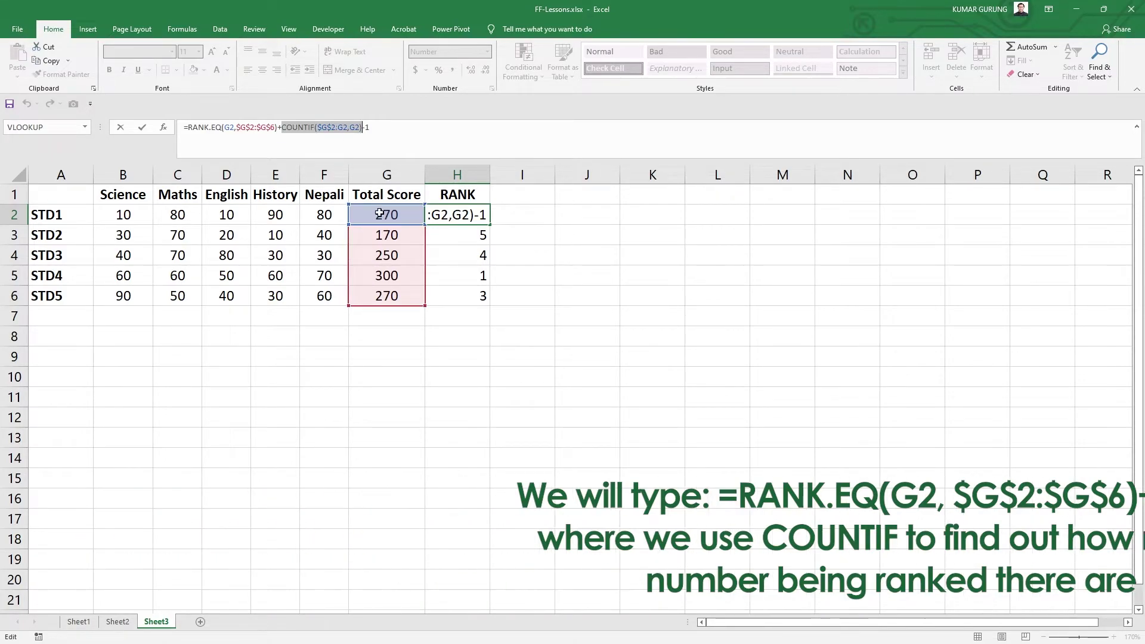
pyautogui.click(331, 128)
pyautogui.moveTo(332, 128); pyautogui.dragTo(320, 126)
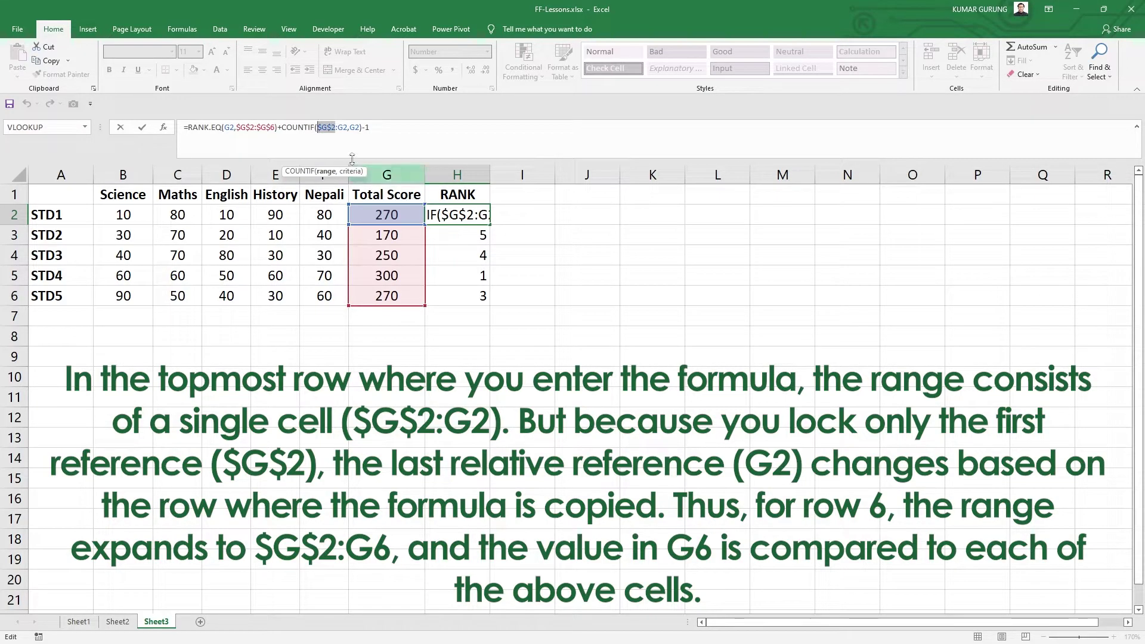
pyautogui.click(348, 126)
pyautogui.moveTo(340, 124); pyautogui.dragTo(339, 133)
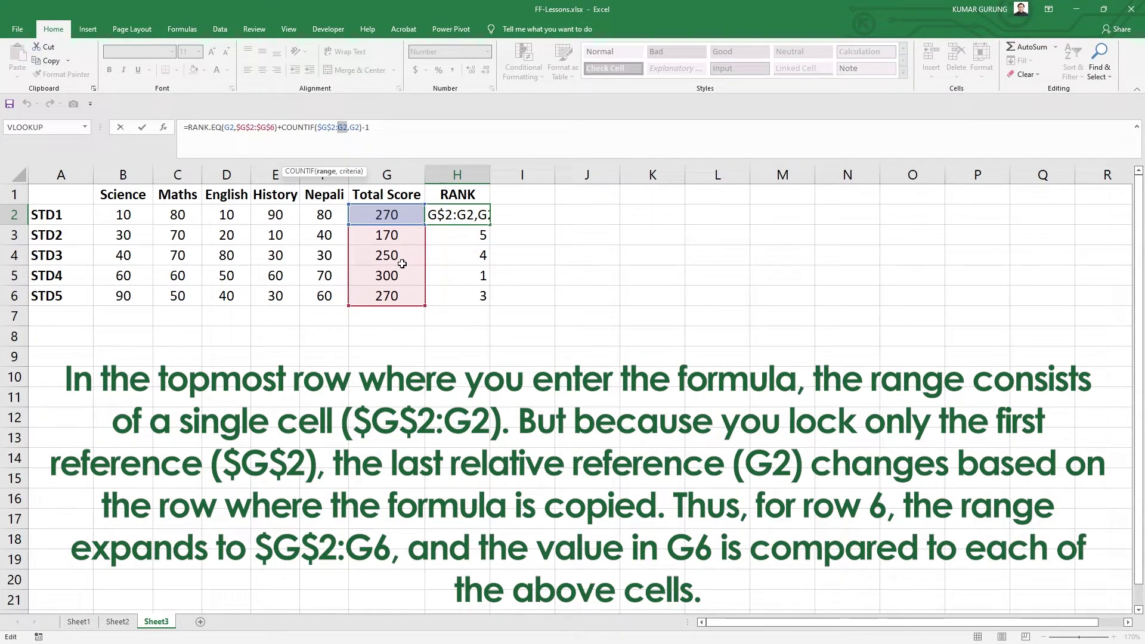
pyautogui.click(359, 127)
pyautogui.click(353, 127)
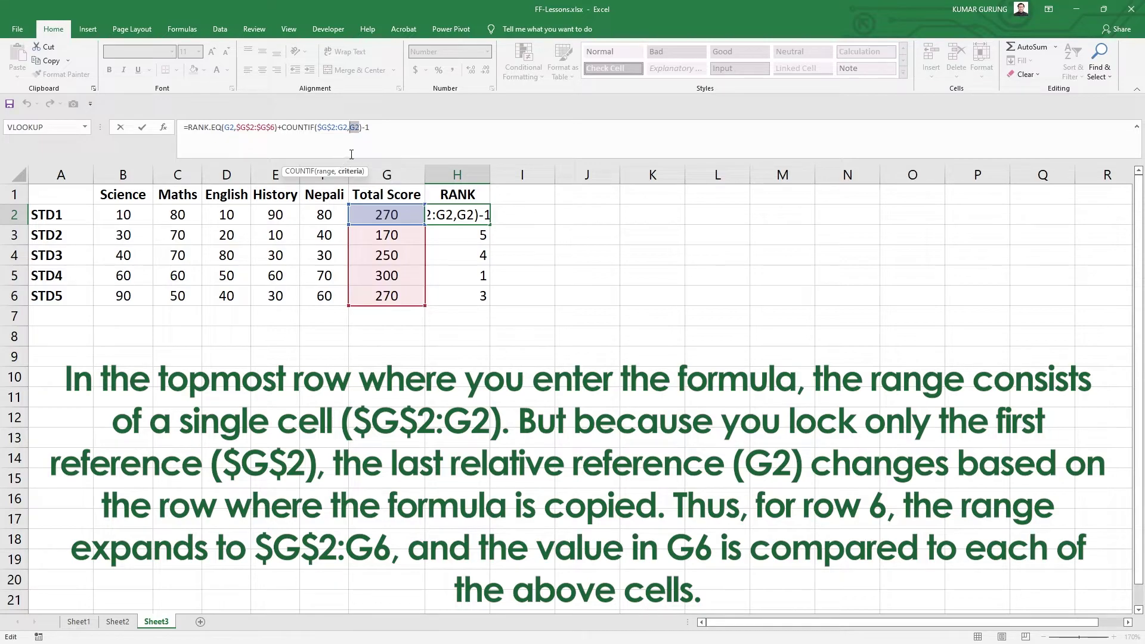
# Step: Compare the formulas in H2 and H6, highlighting the COUNTIF($G$2:G2,G2)-1 tie-breaker in H2
pyautogui.press('Return')
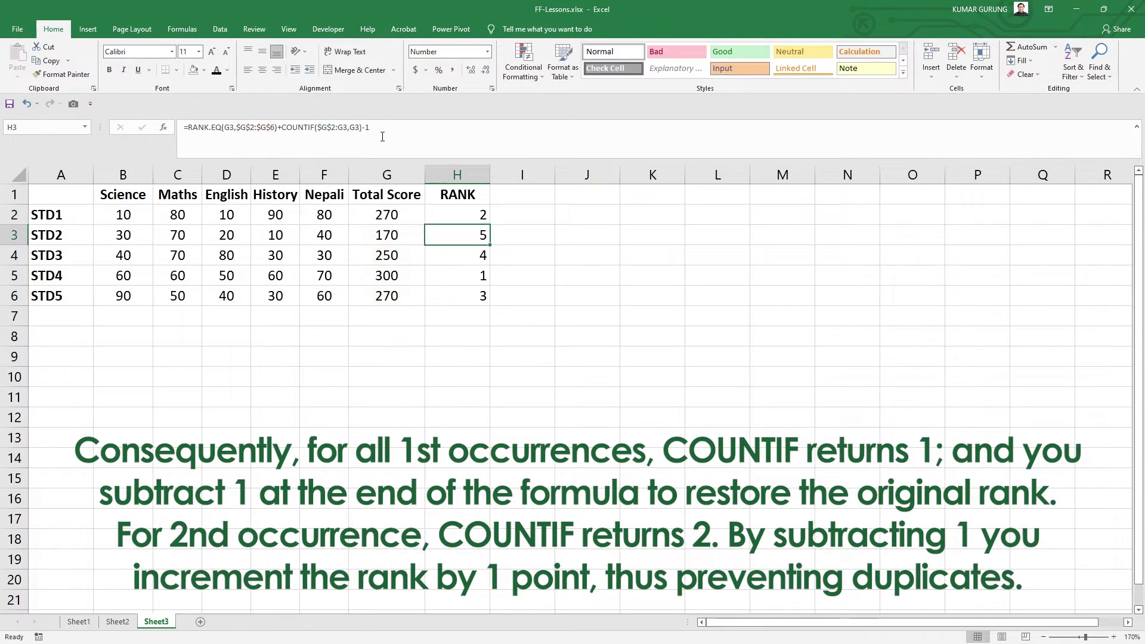
pyautogui.click(463, 217)
pyautogui.click(457, 297)
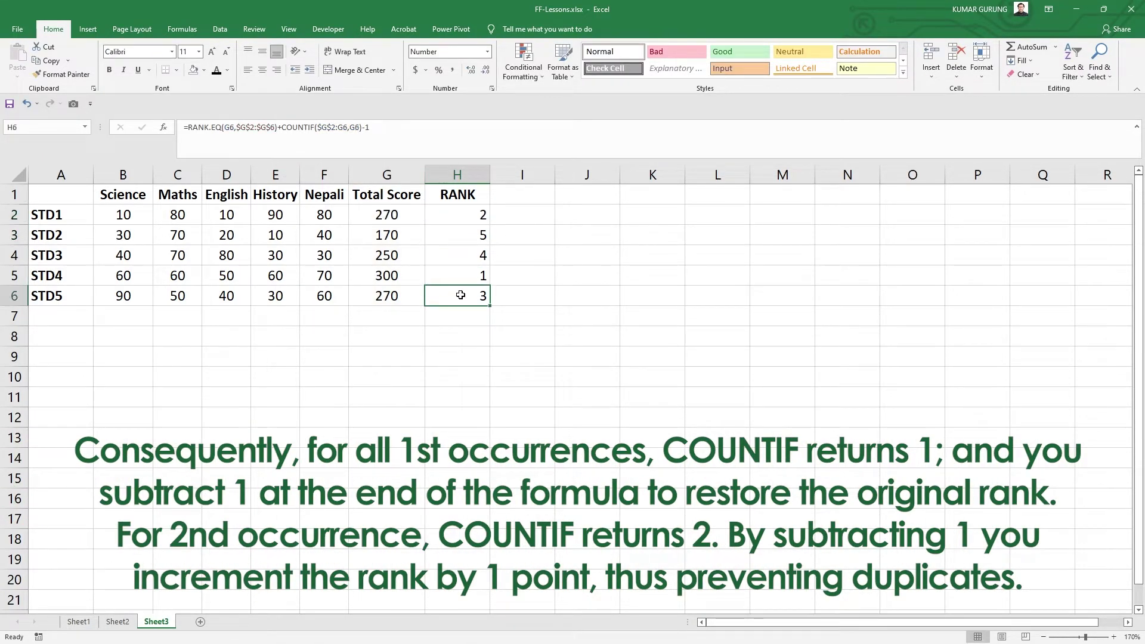
pyautogui.click(461, 210)
pyautogui.click(457, 296)
pyautogui.click(478, 214)
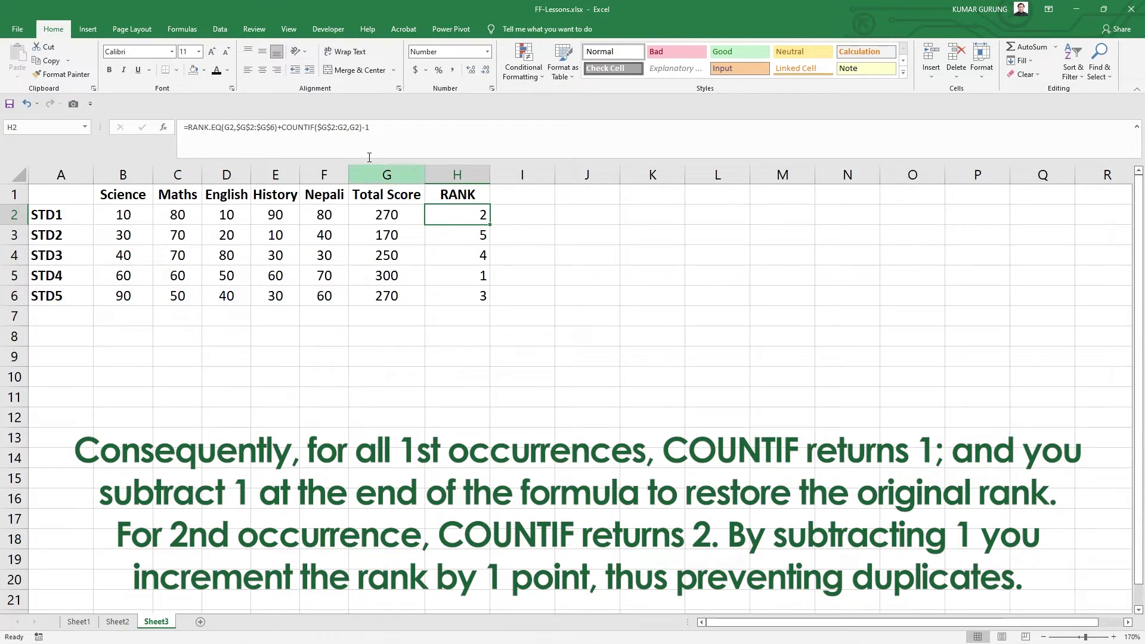
pyautogui.moveTo(364, 128); pyautogui.dragTo(284, 125)
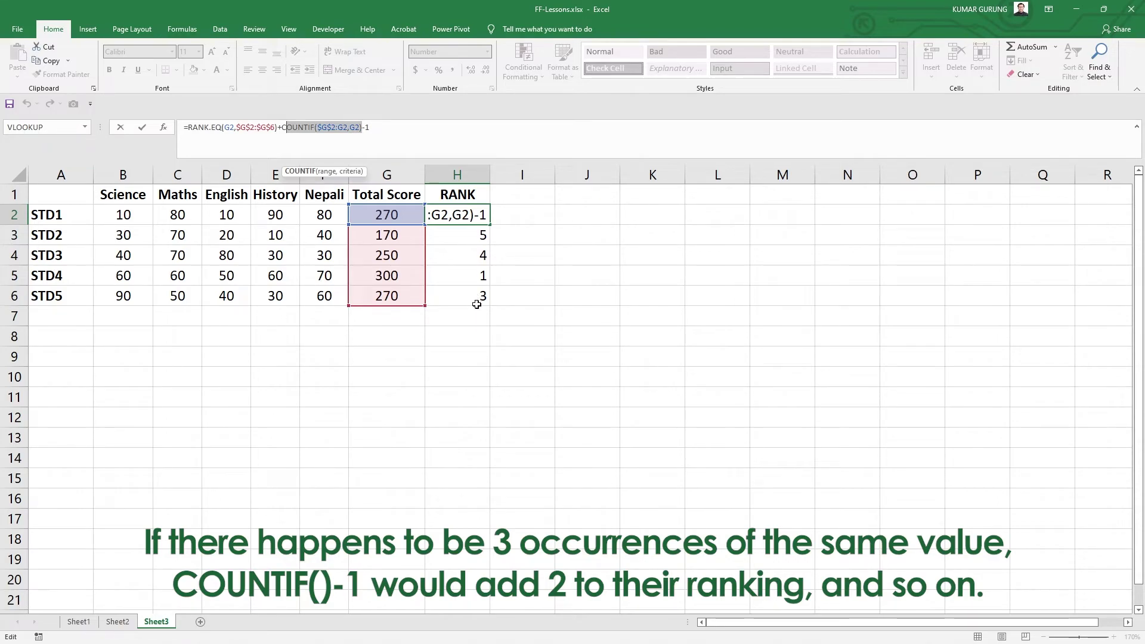
pyautogui.press('Return')
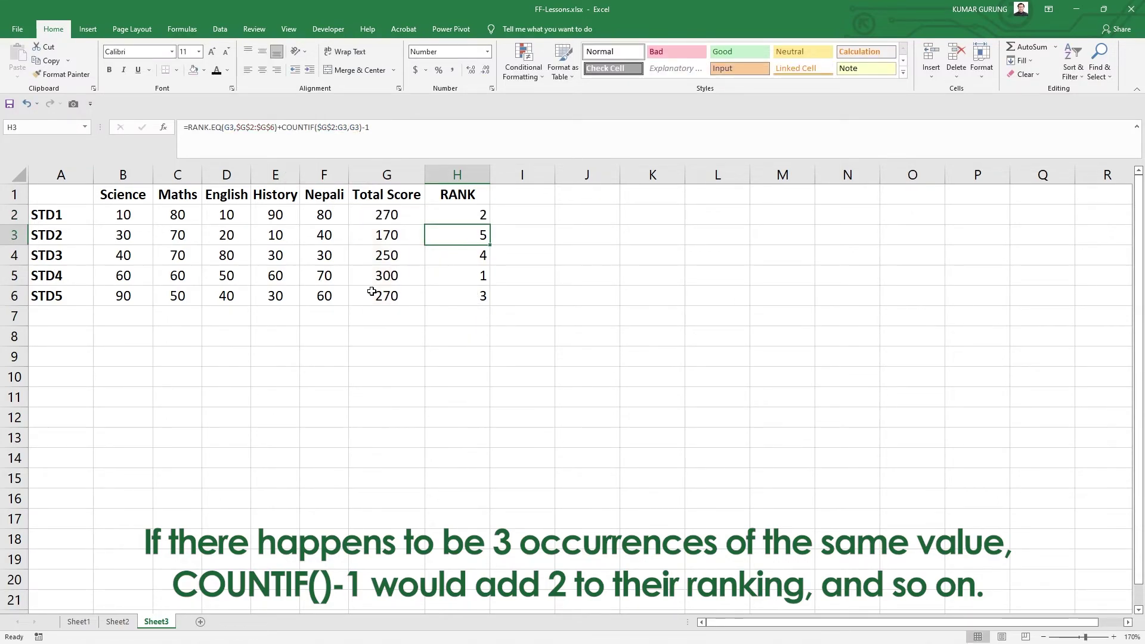
pyautogui.click(427, 214)
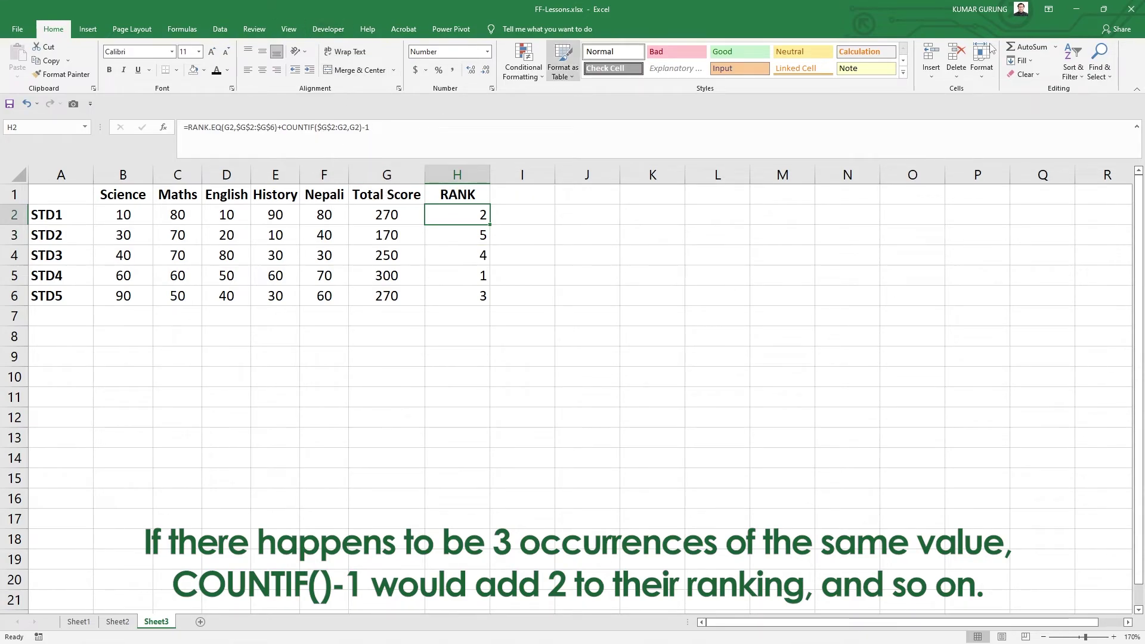
pyautogui.click(177, 27)
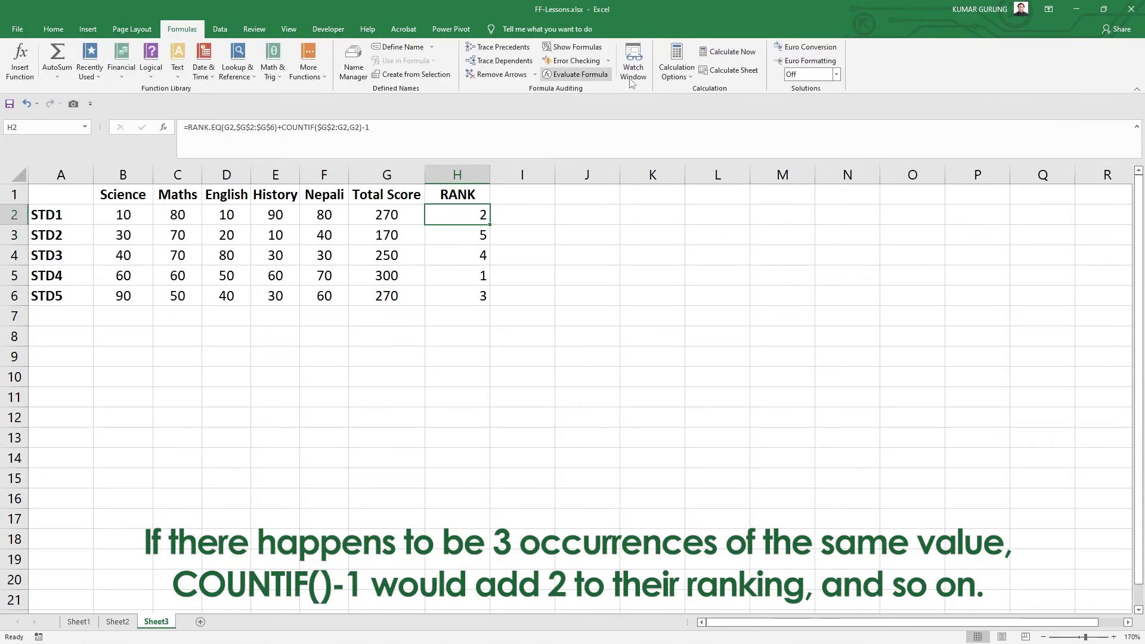
pyautogui.click(581, 76)
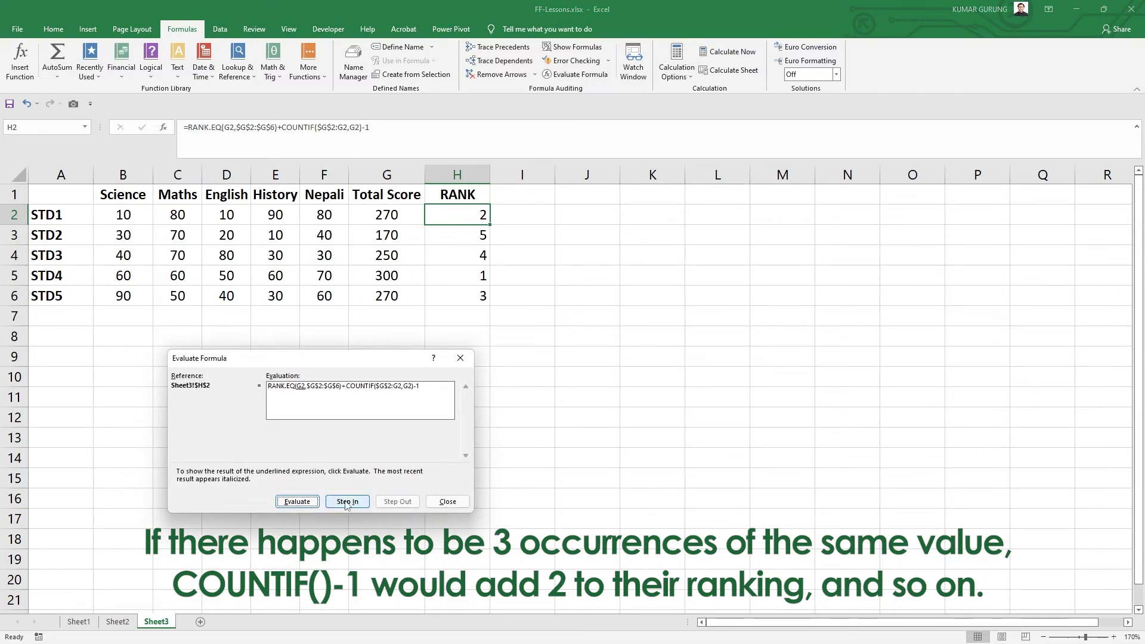
pyautogui.click(298, 504)
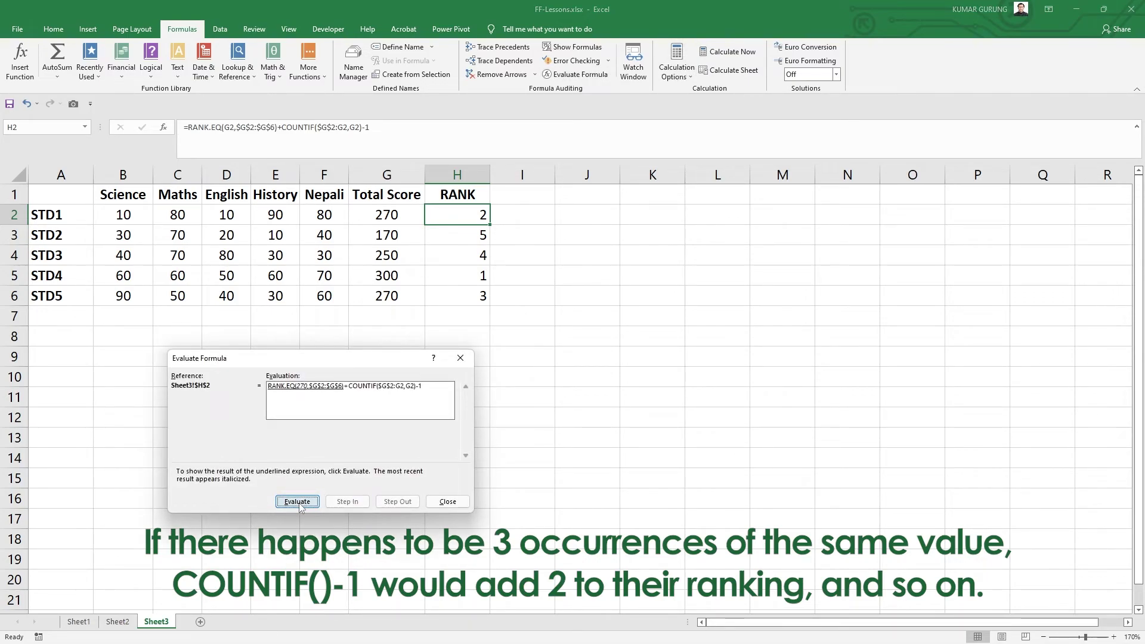
pyautogui.click(298, 503)
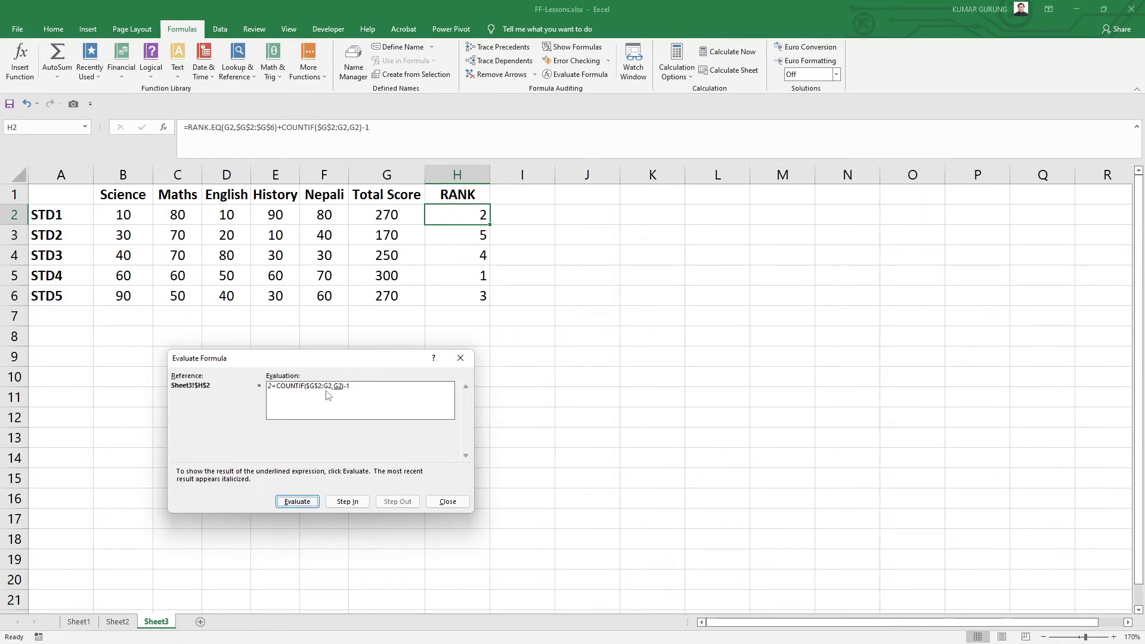
pyautogui.click(299, 504)
pyautogui.click(287, 506)
pyautogui.click(295, 502)
pyautogui.click(448, 502)
pyautogui.click(431, 285)
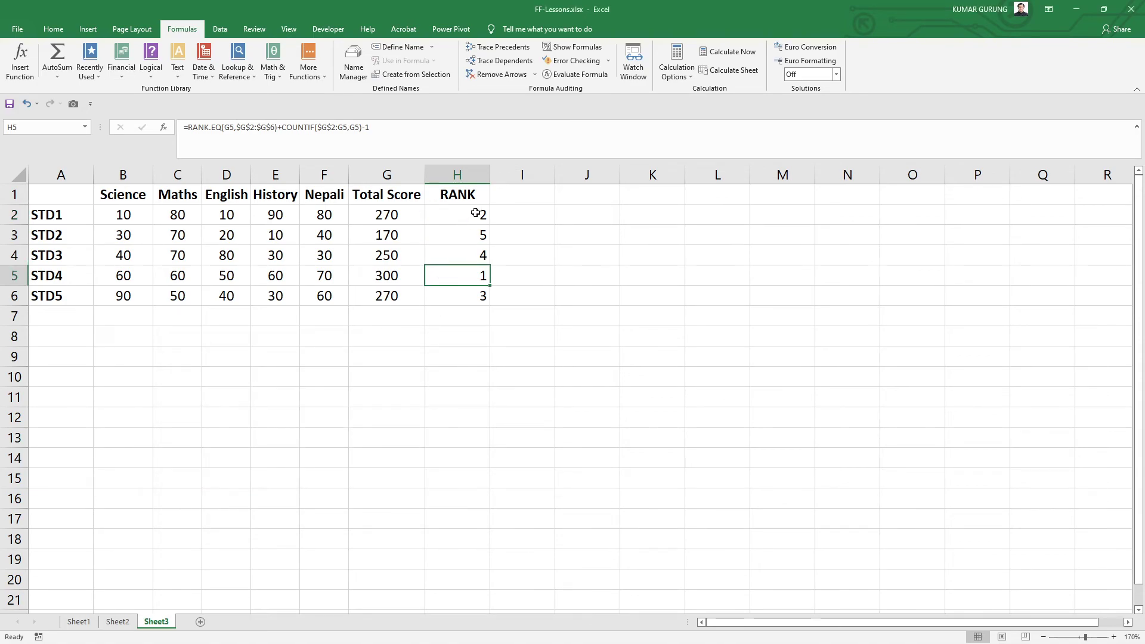